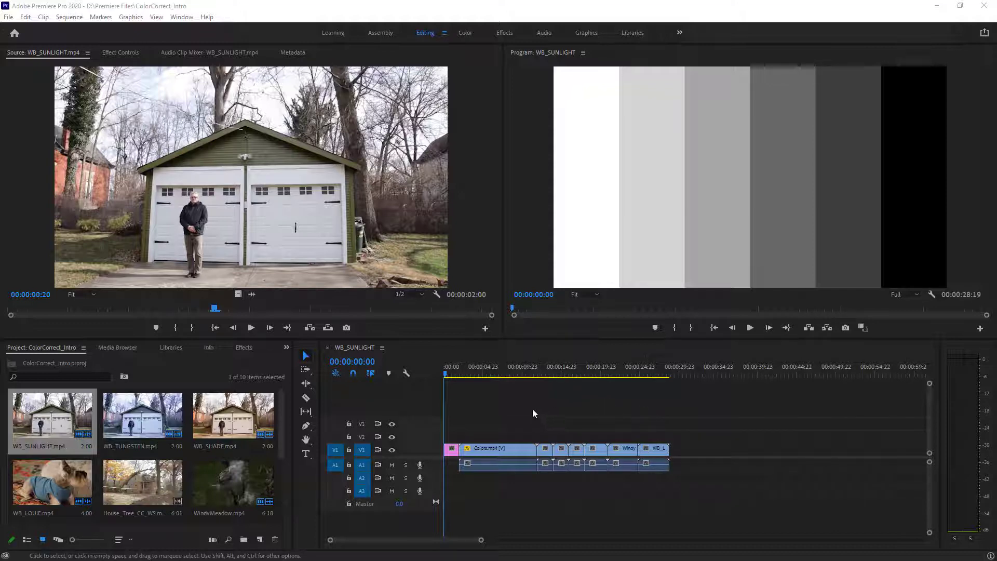
Step: Scrub through the sequence to review its gray bars, color and garage clips, and return to the start
click(446, 374)
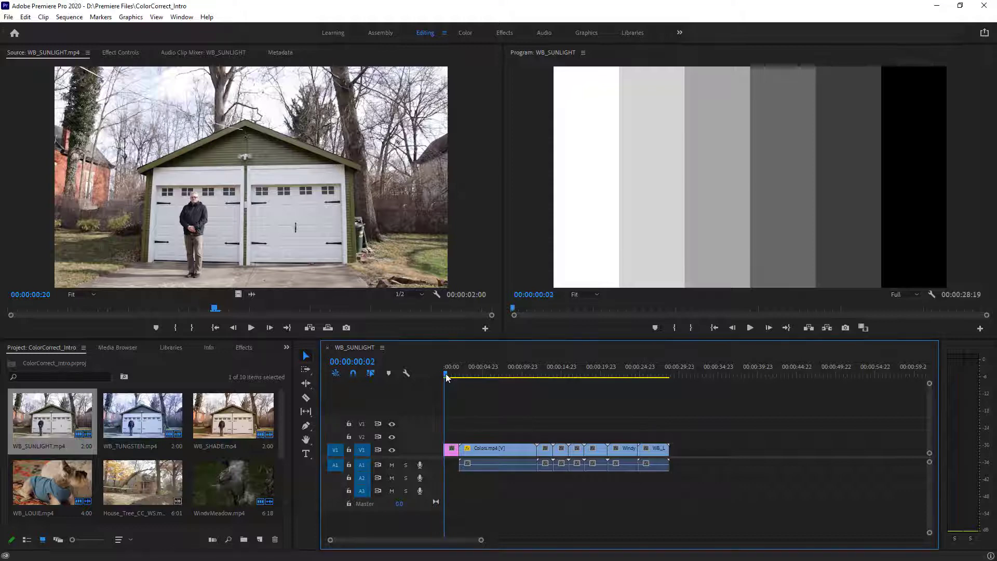
drag(448, 375, 578, 371)
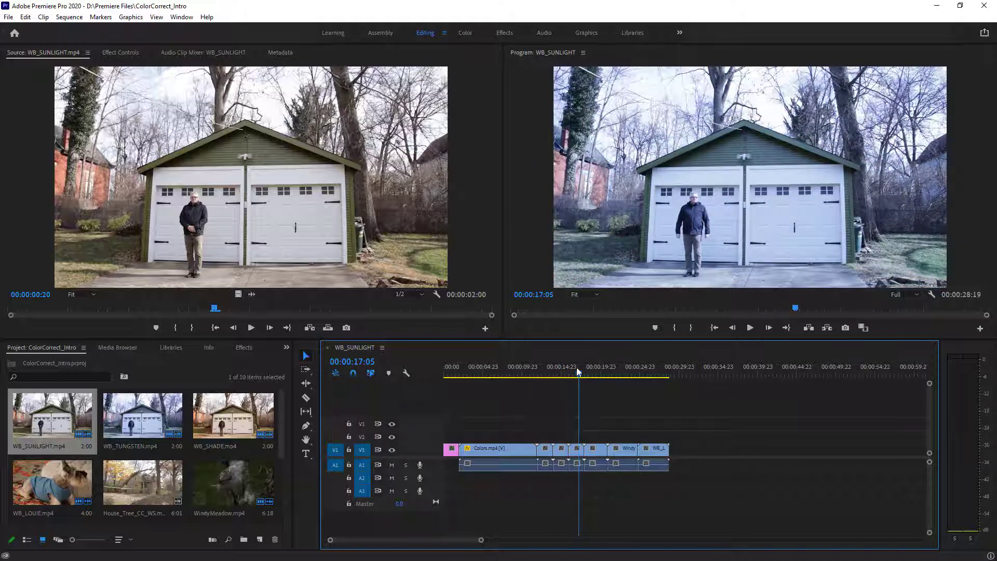
drag(578, 371, 408, 374)
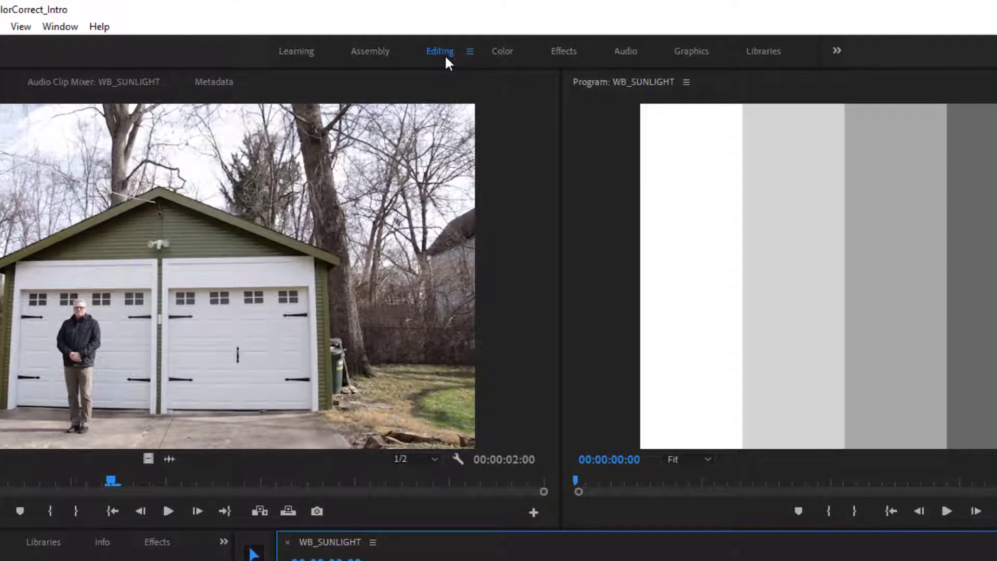
Step: Switch to the Color workspace and reset it to its saved layout
click(503, 53)
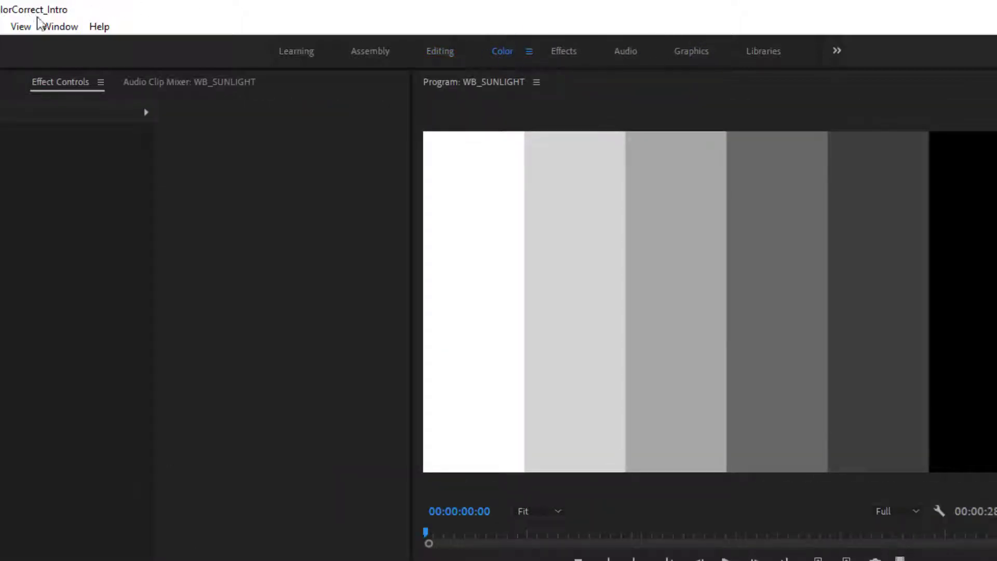
click(61, 26)
mouse_move(117, 51)
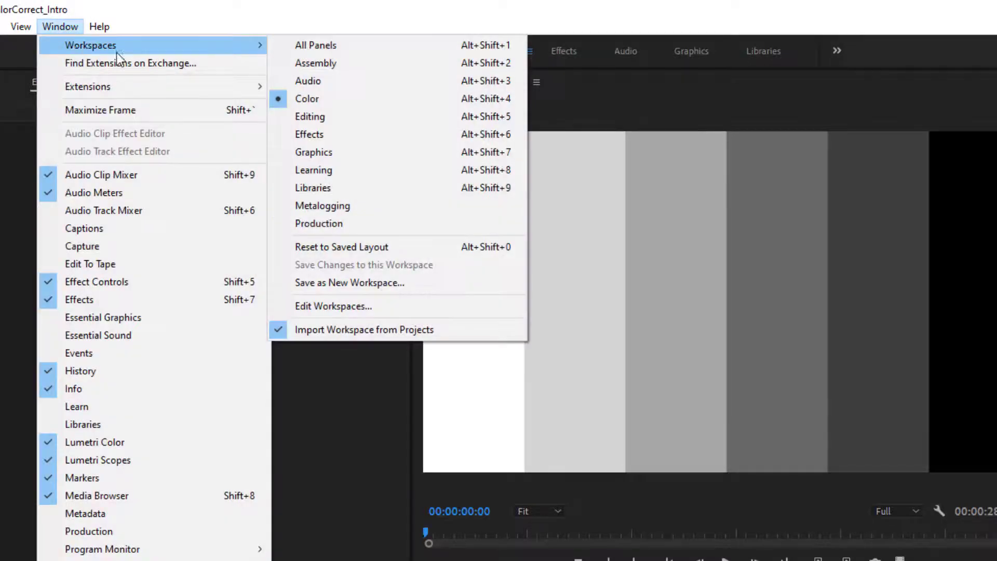
click(320, 98)
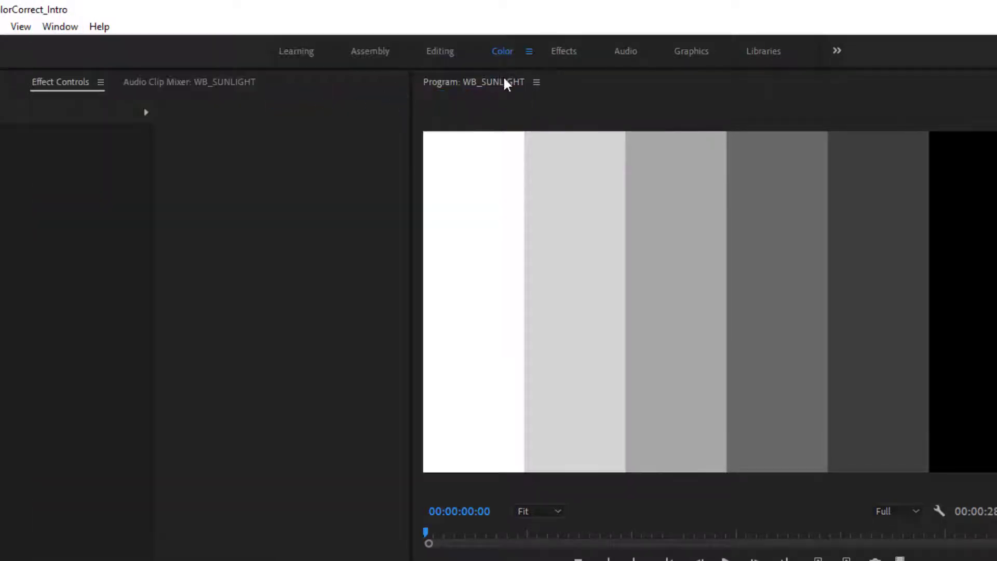
click(529, 53)
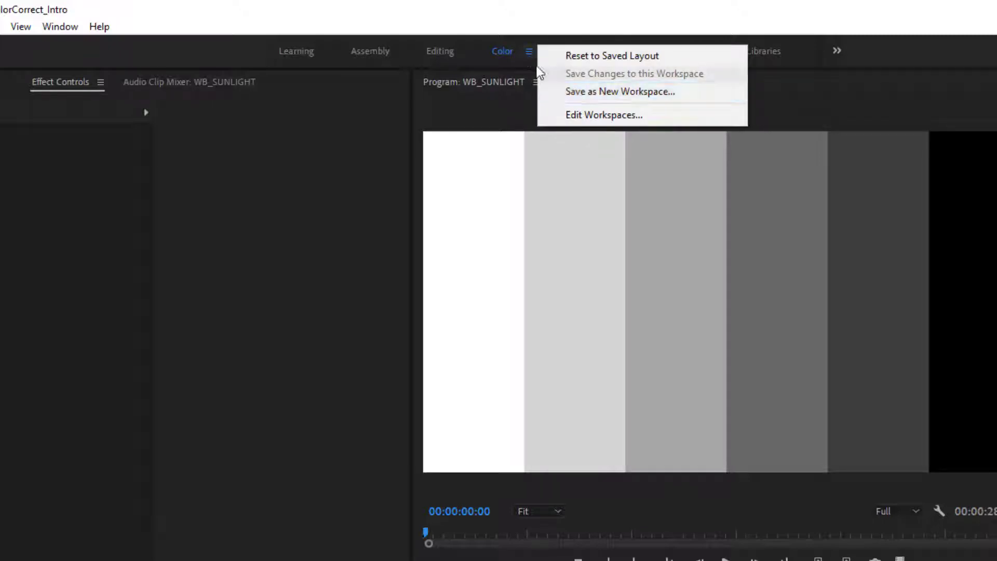
click(619, 58)
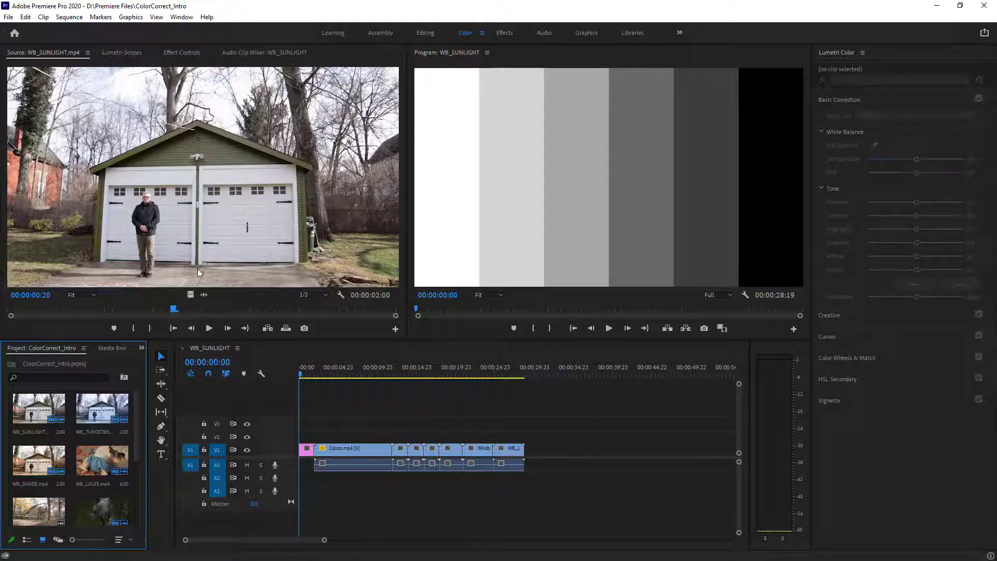
Step: Show the Lumetri Scopes and add the Parade (RGB) and Vectorscope YUV to the waveform display
click(123, 52)
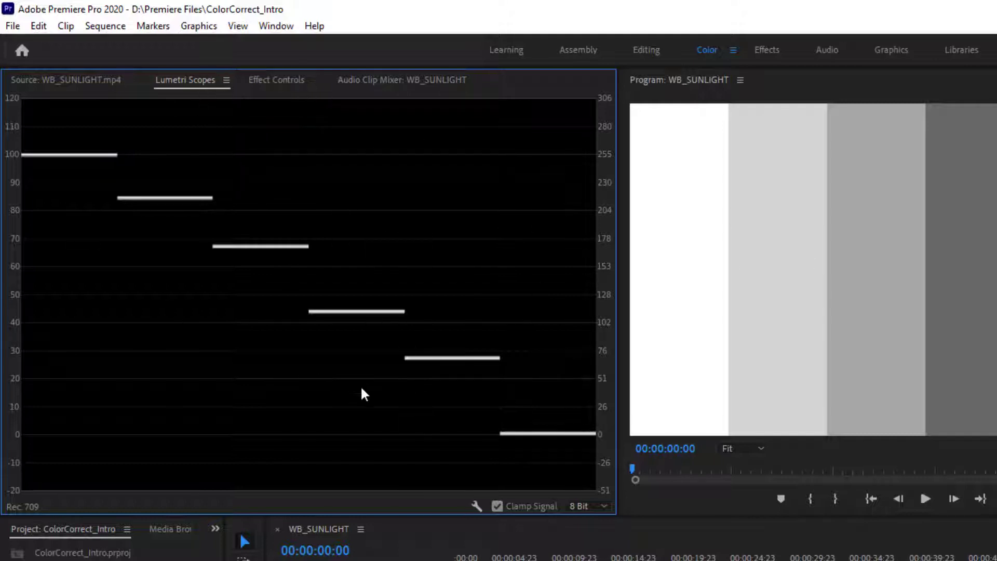
right_click(248, 138)
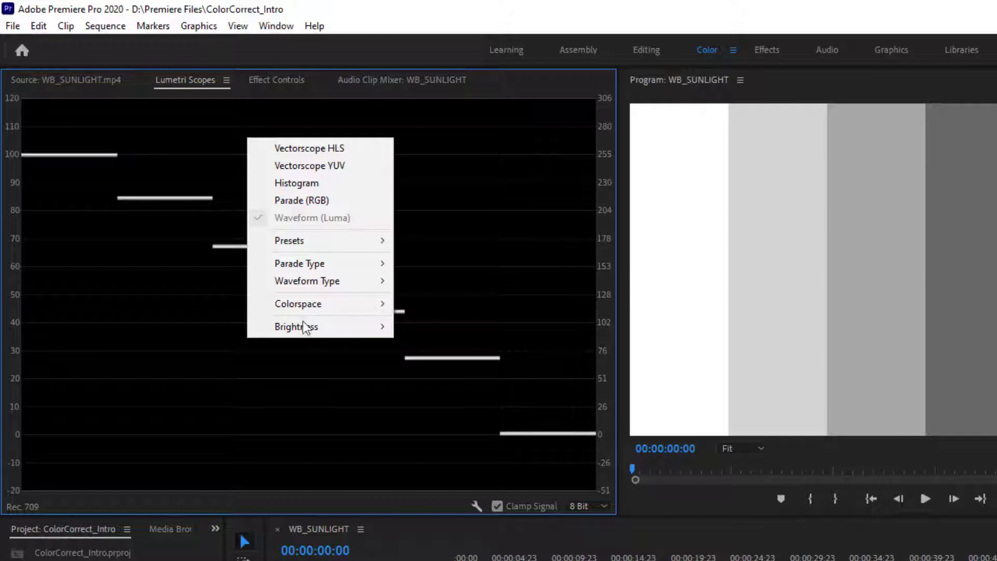
mouse_move(313, 335)
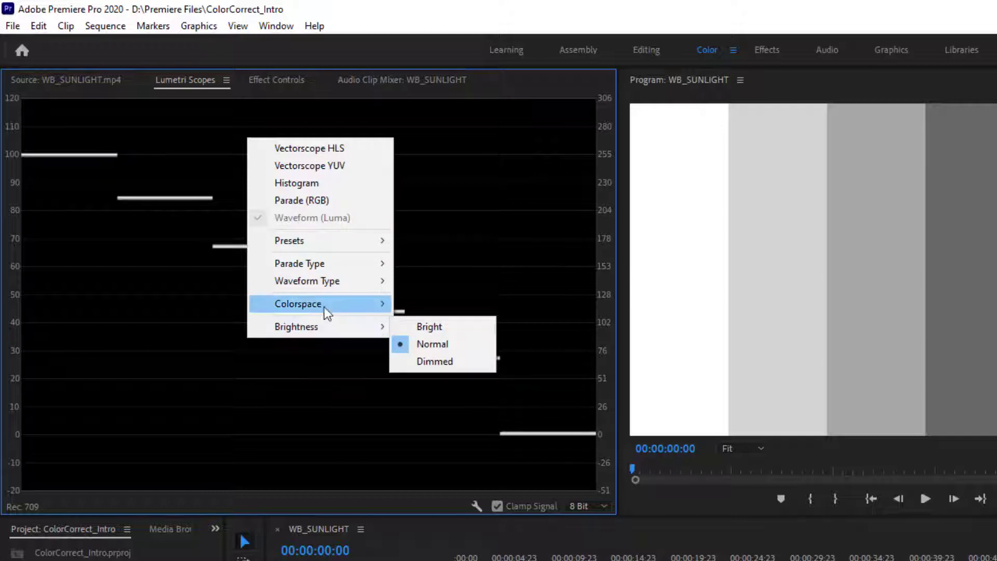
mouse_move(324, 242)
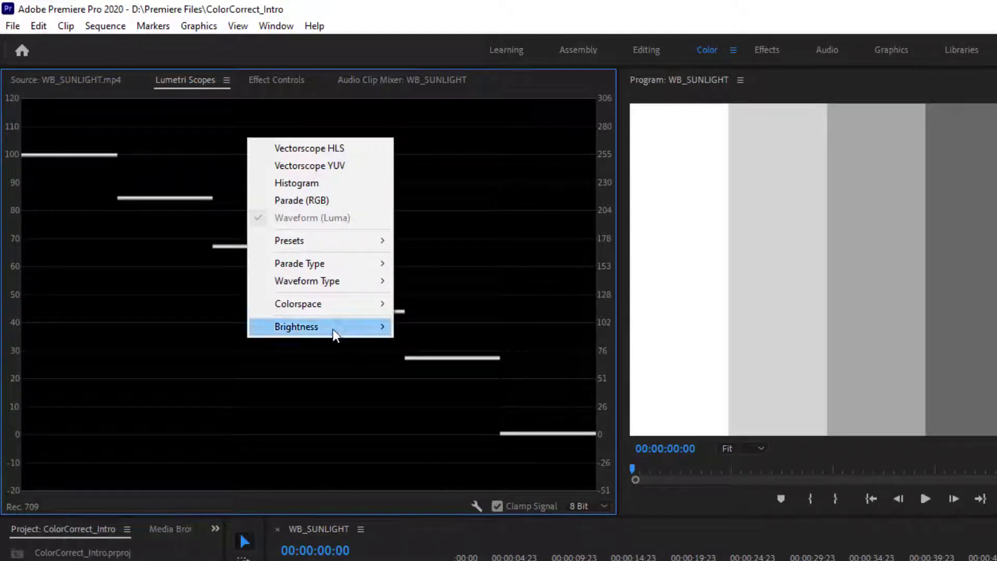
click(311, 205)
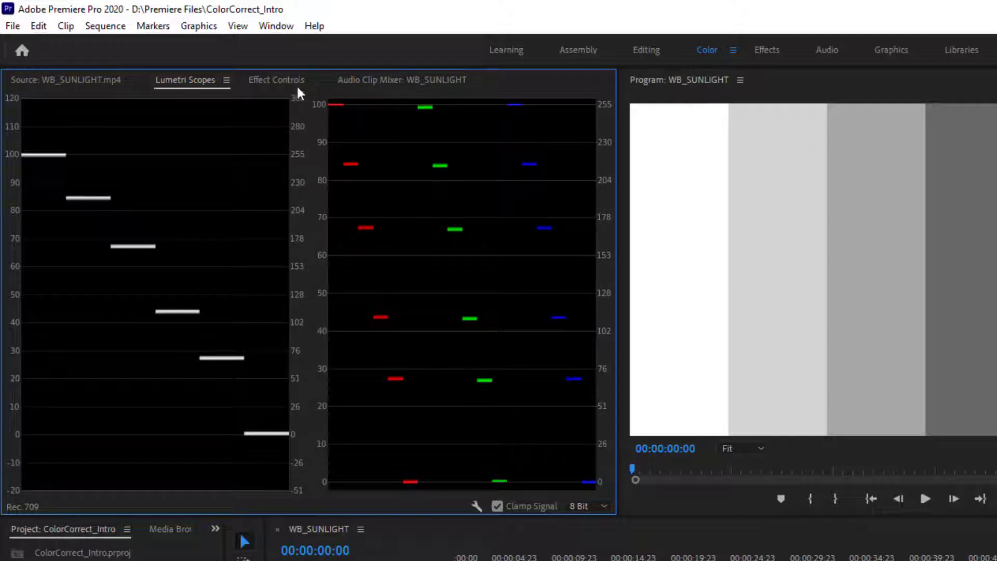
right_click(210, 155)
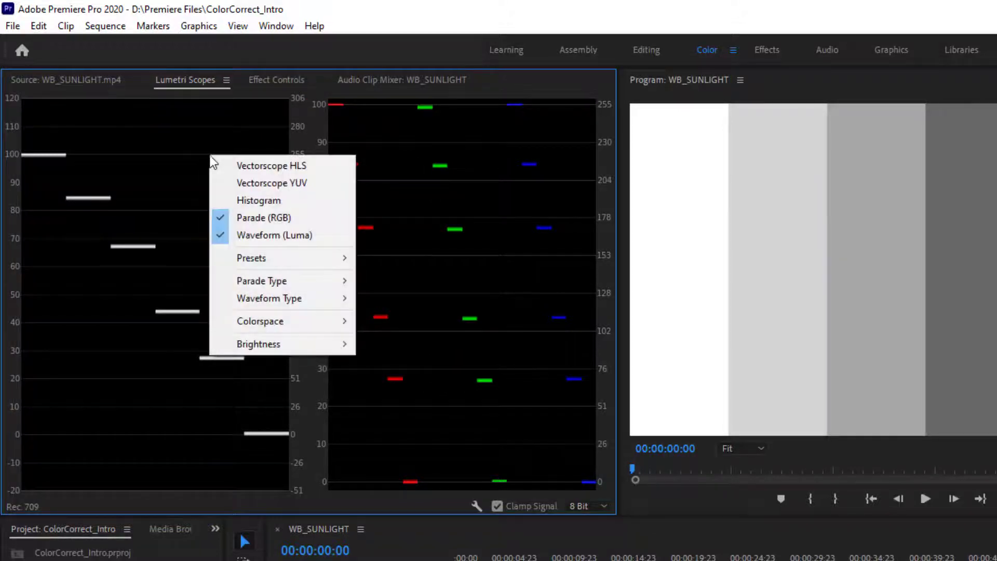
click(299, 187)
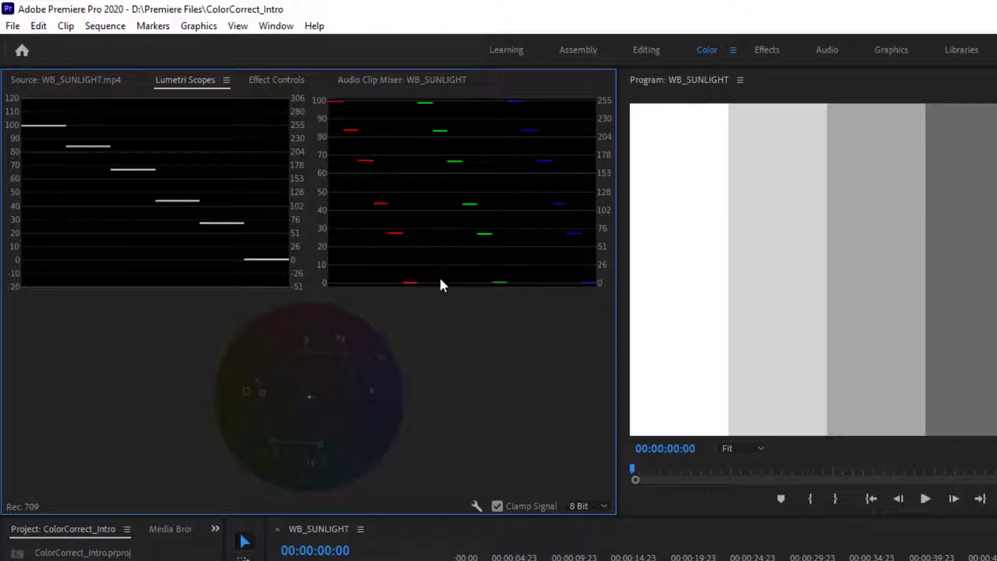
Step: Turn the Waveform (Luma) scope off and on again so it sits full width below the other scopes
right_click(142, 176)
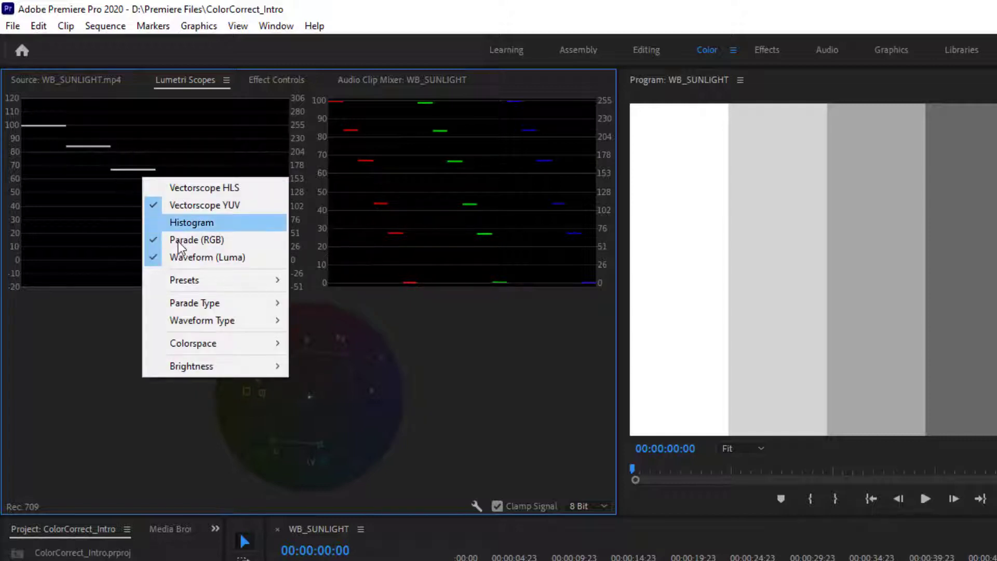
click(180, 258)
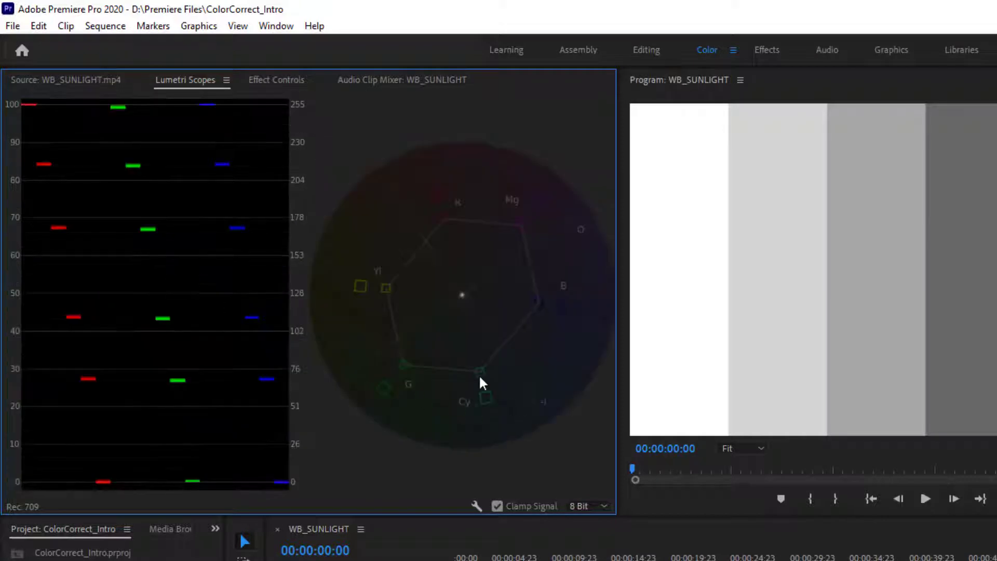
right_click(549, 368)
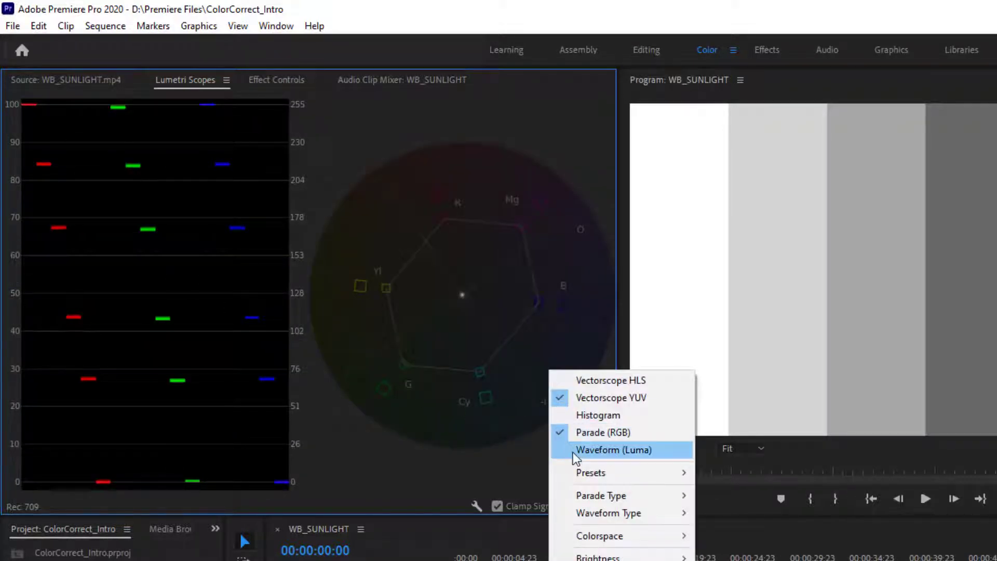
click(594, 452)
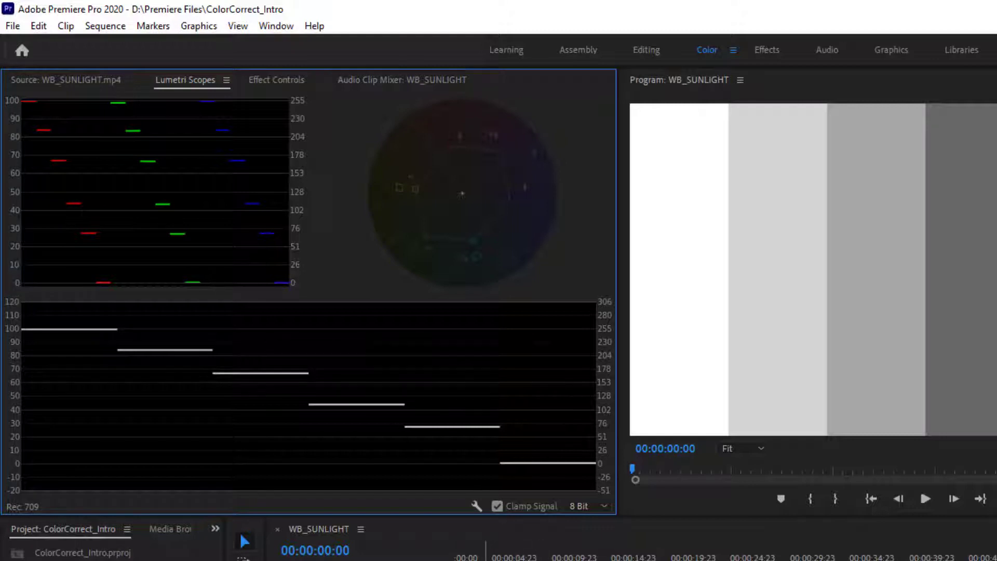
Step: Move through the sequence from the gray bars to the WB_SUNLIGHT garage clip at 00:00:13:05
click(485, 553)
key(space)
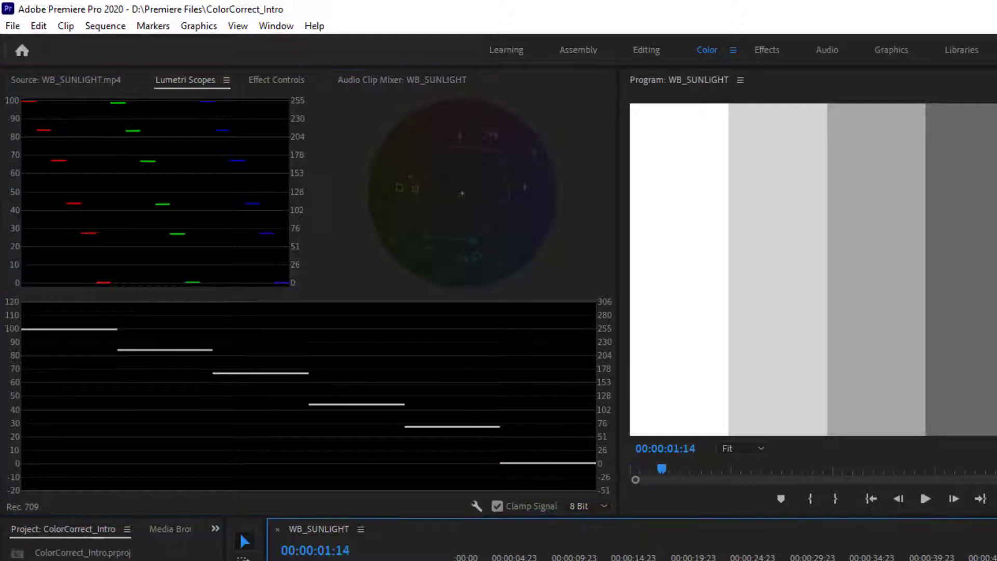
key(Home)
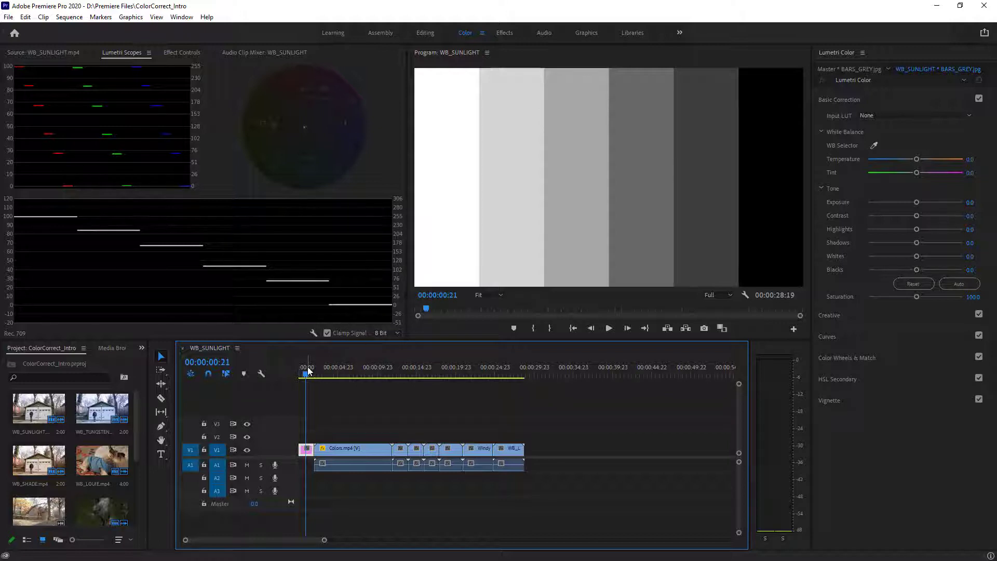
drag(306, 370, 403, 360)
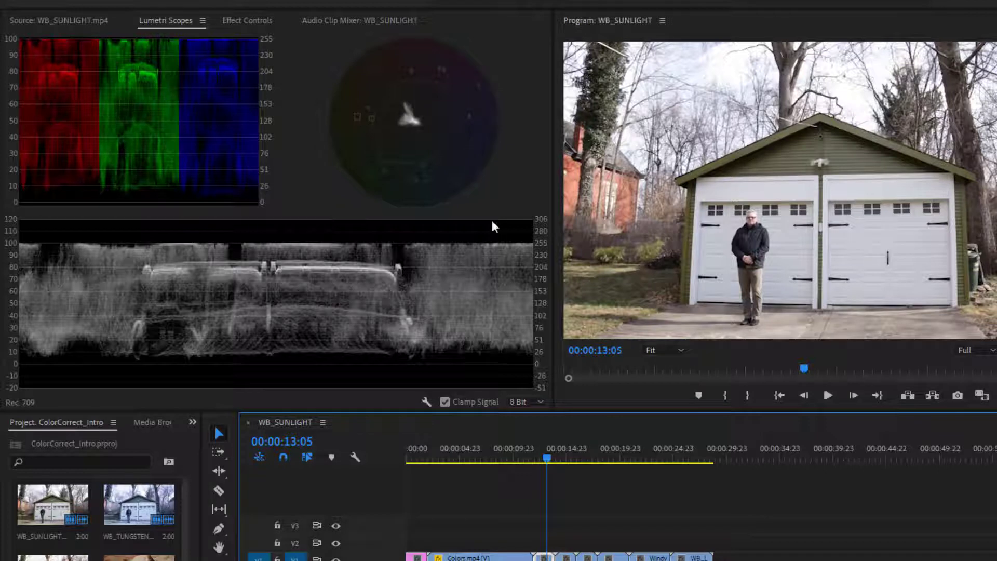
Step: Maximize the Lumetri Scopes to examine the sunlight clip's parade, vectorscope and waveform, and restore the layout
click(520, 183)
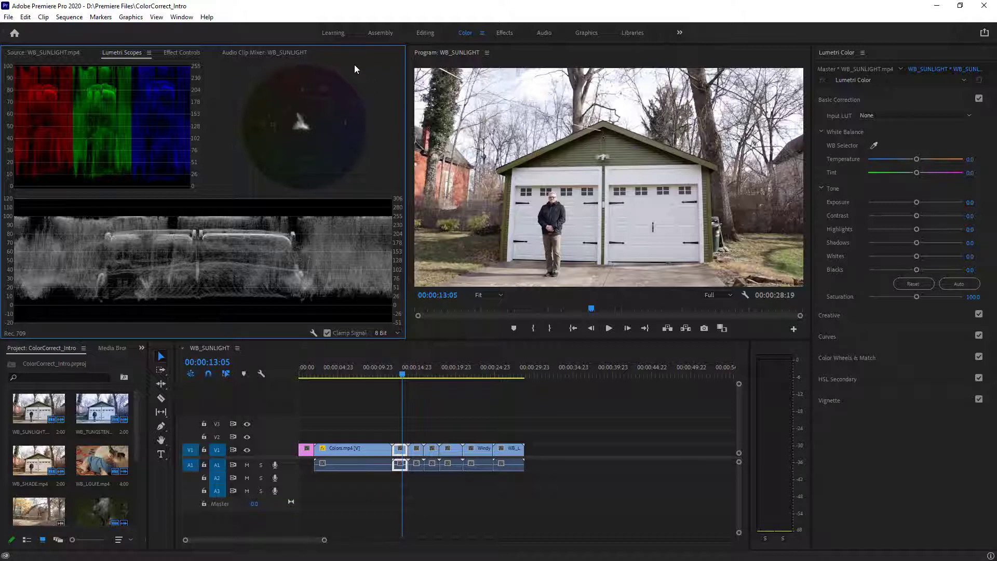
key(grave)
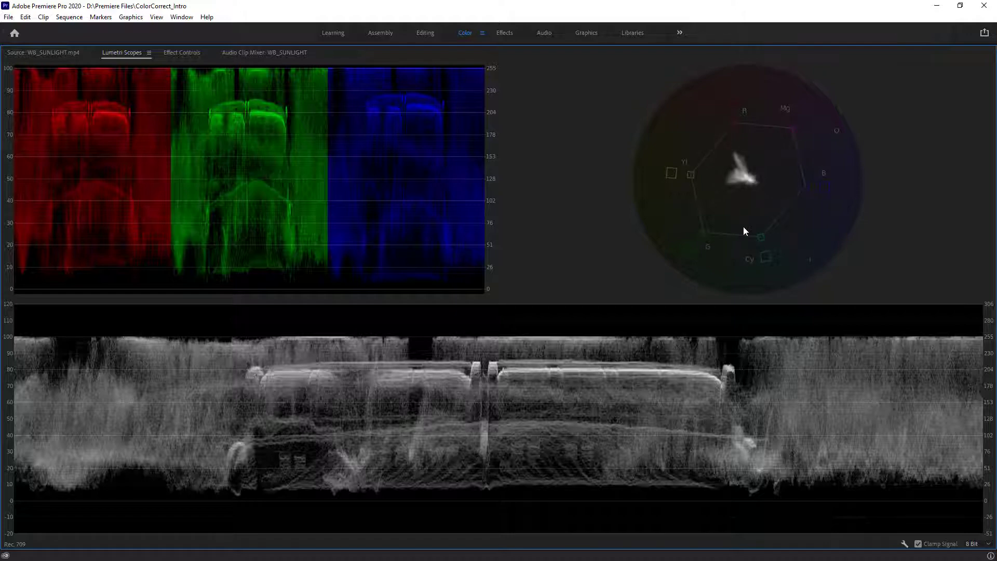
key(grave)
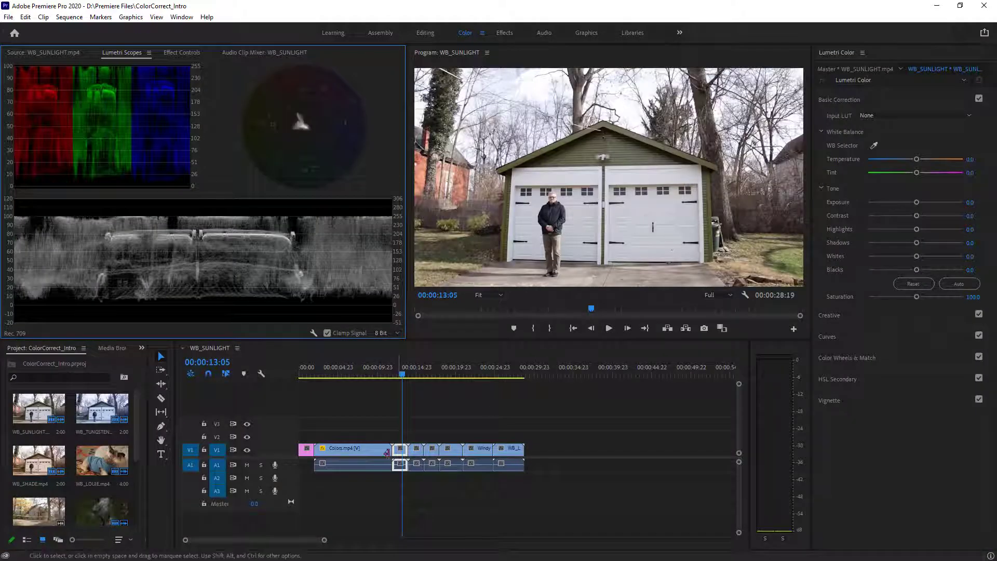
Step: Examine the scopes for the gray bars and for the blue, red, green and three-color frames of Colors.mp4
drag(403, 372, 300, 382)
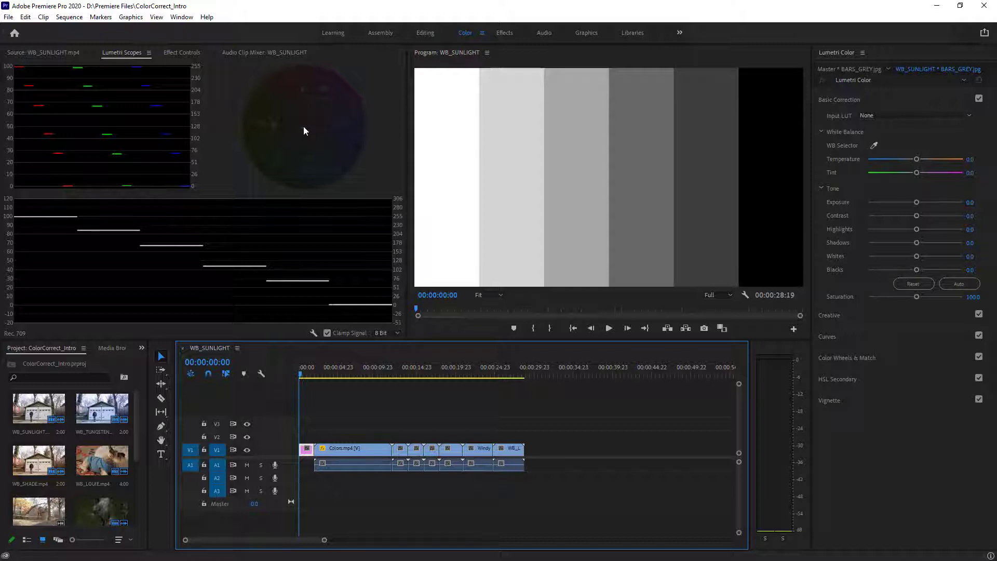
drag(308, 368, 327, 367)
drag(328, 368, 324, 369)
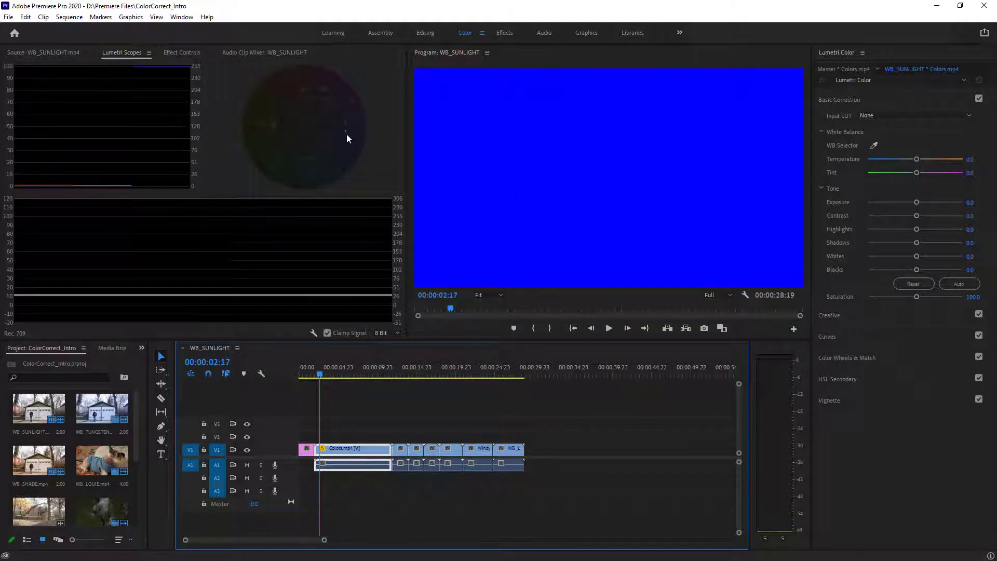
click(326, 373)
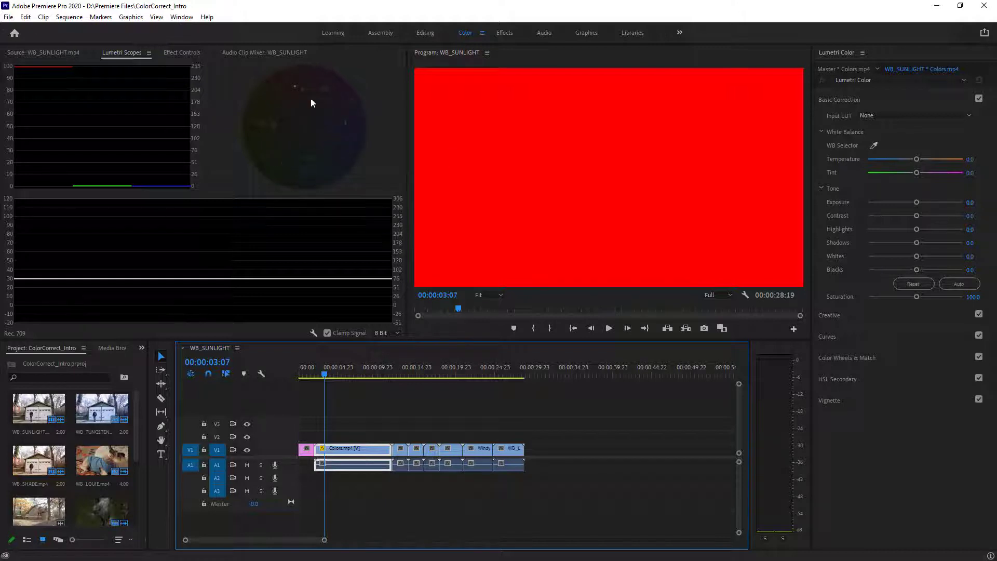
click(329, 363)
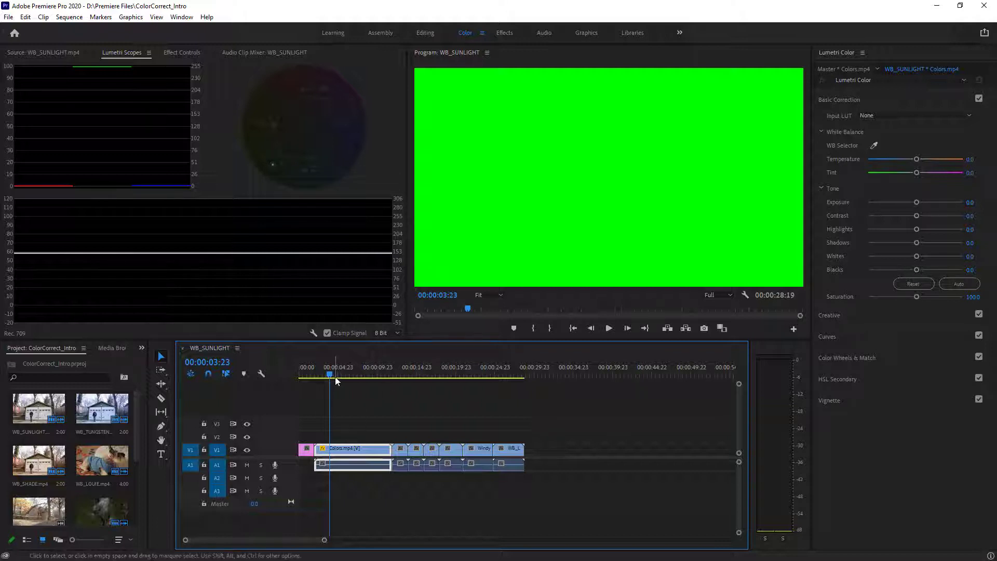
drag(332, 374, 349, 374)
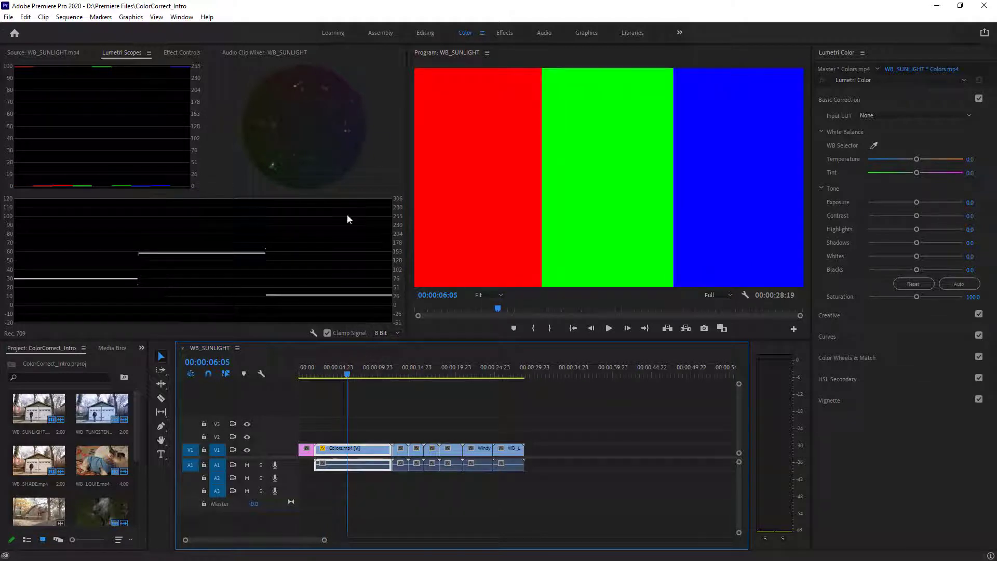
drag(347, 376, 347, 377)
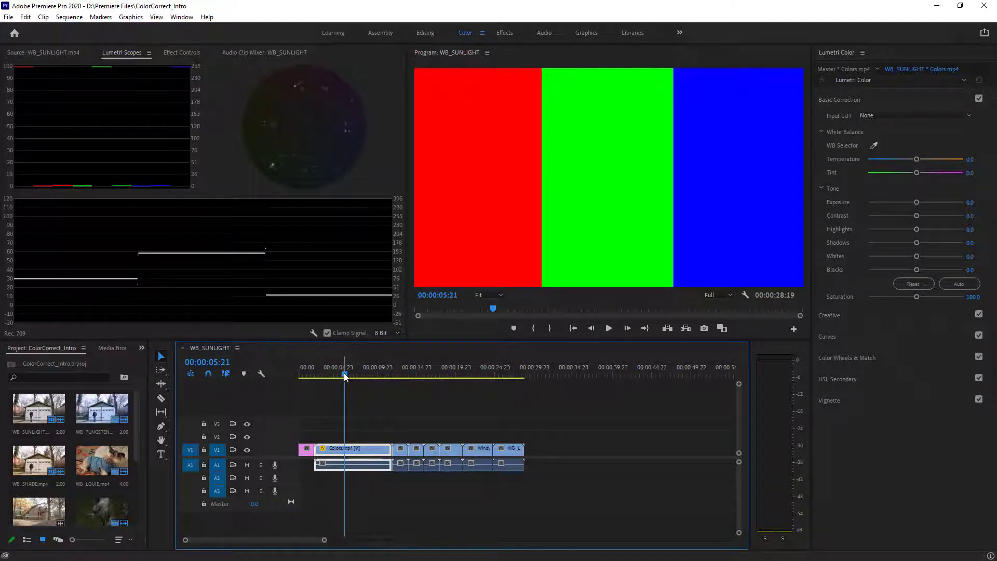
Step: Compare the scopes of the WB_SUNLIGHT, WB_SHADE and WB_TUNGSTEN clips by moving the playhead across them
drag(345, 375, 406, 374)
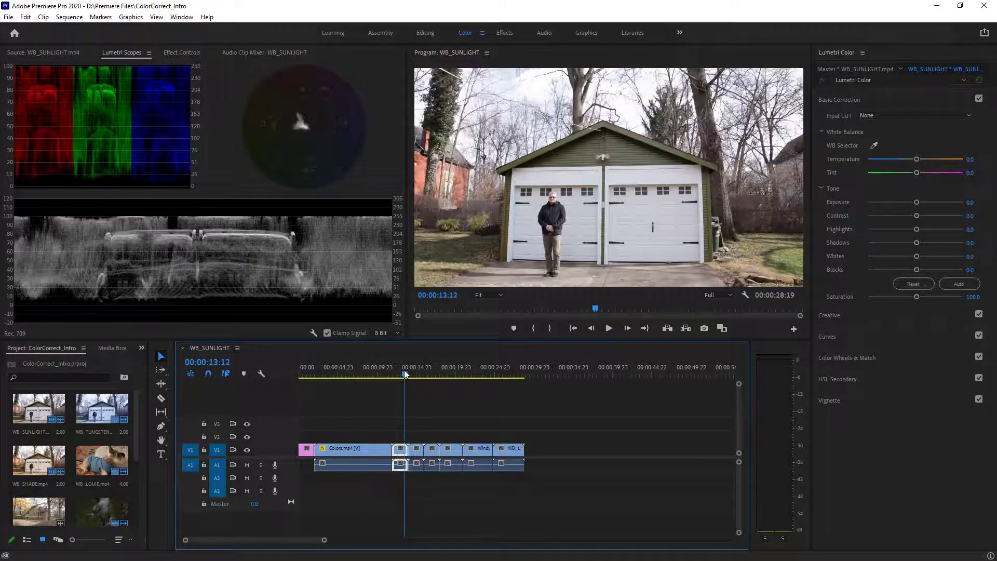
click(403, 371)
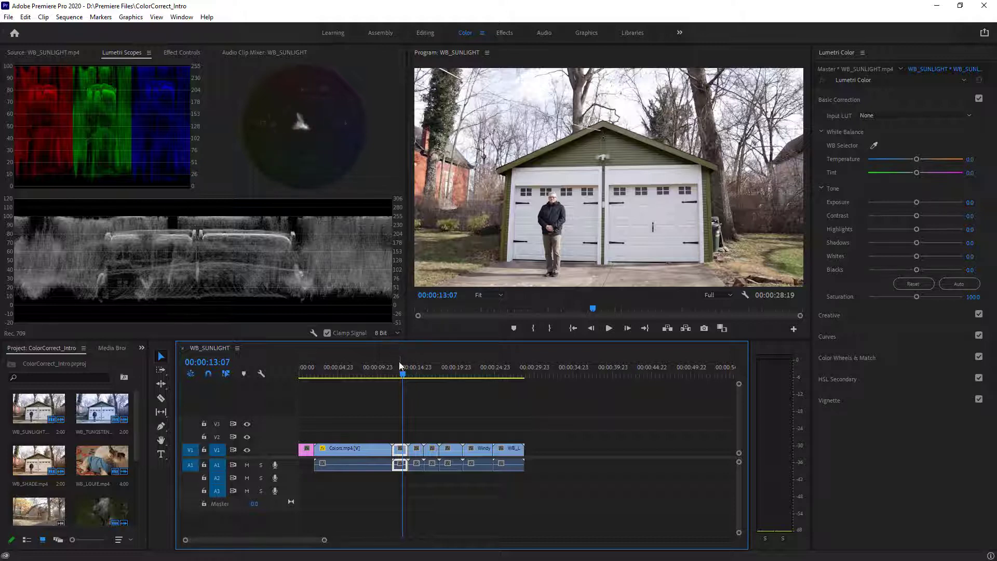
mouse_move(403, 372)
mouse_down()
mouse_move(429, 369)
mouse_move(417, 376)
mouse_up()
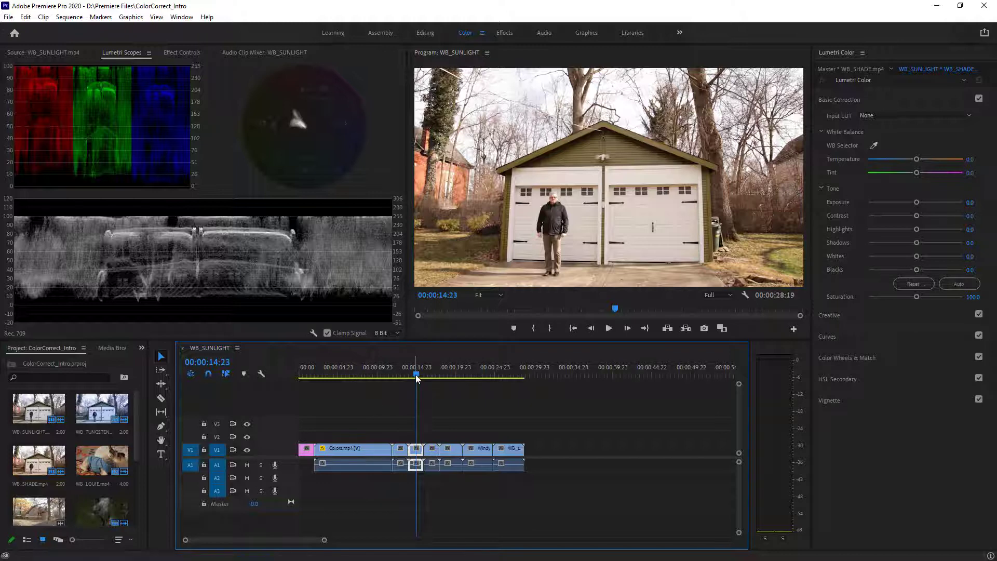
drag(416, 376, 436, 375)
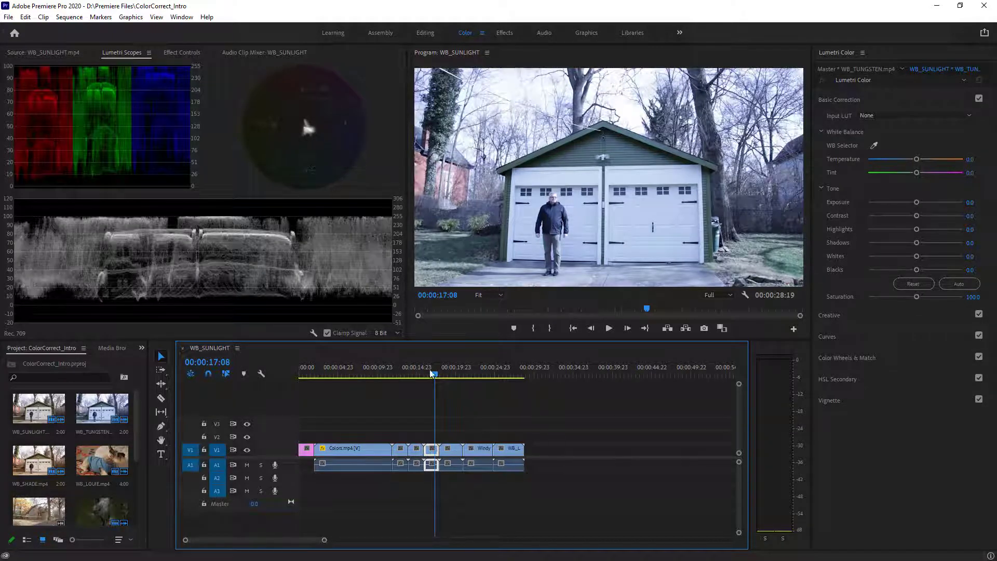
Step: Examine the scopes for the gray bars and for the blue, three-color, white, gray and black frames of Colors.mp4
drag(436, 374, 285, 375)
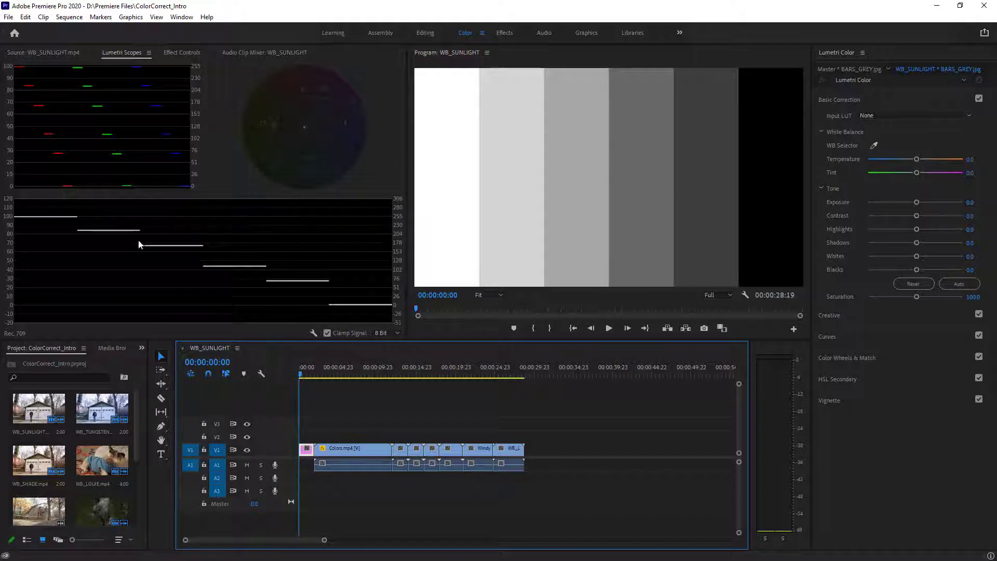
click(95, 225)
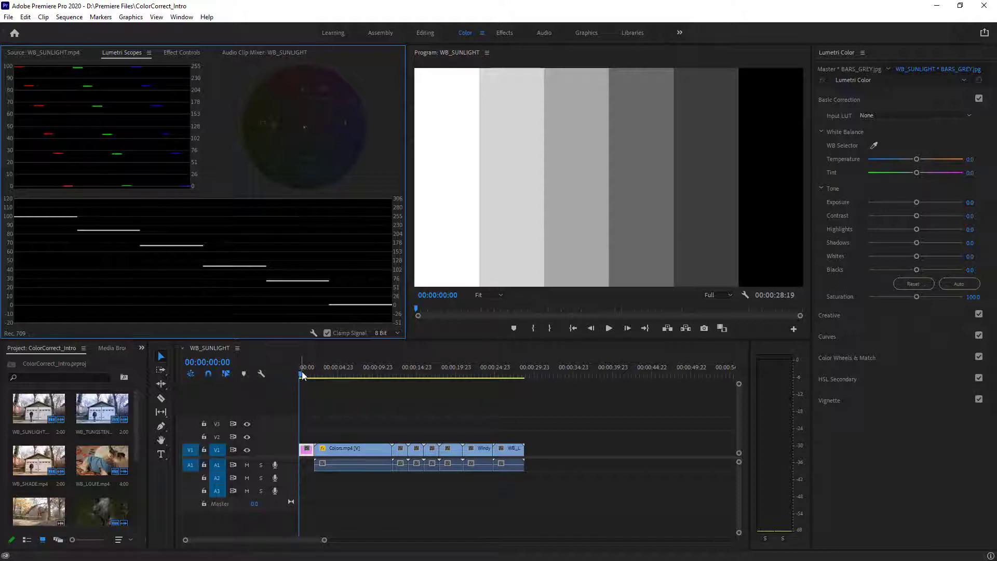
drag(300, 375, 319, 385)
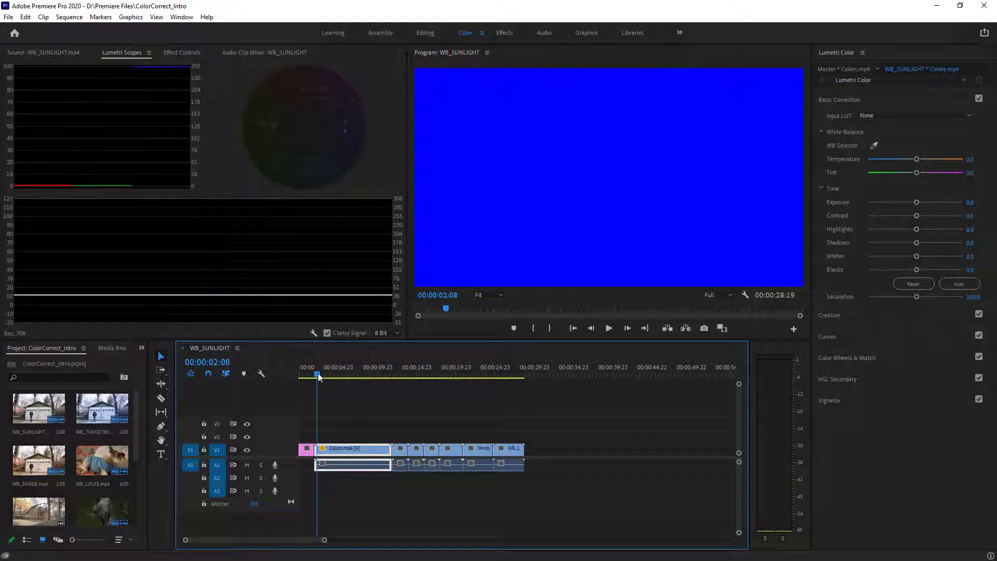
drag(318, 377, 348, 373)
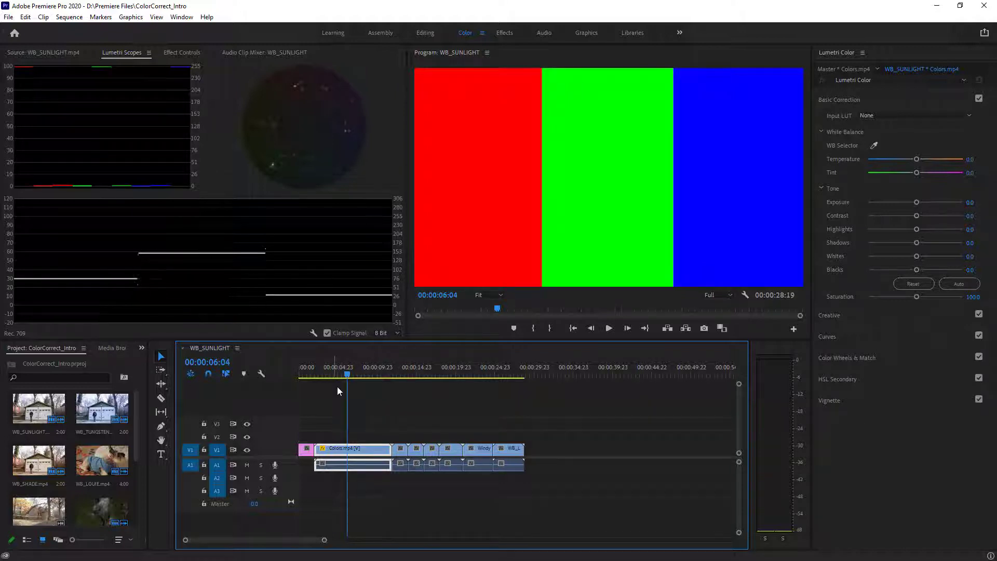
click(357, 370)
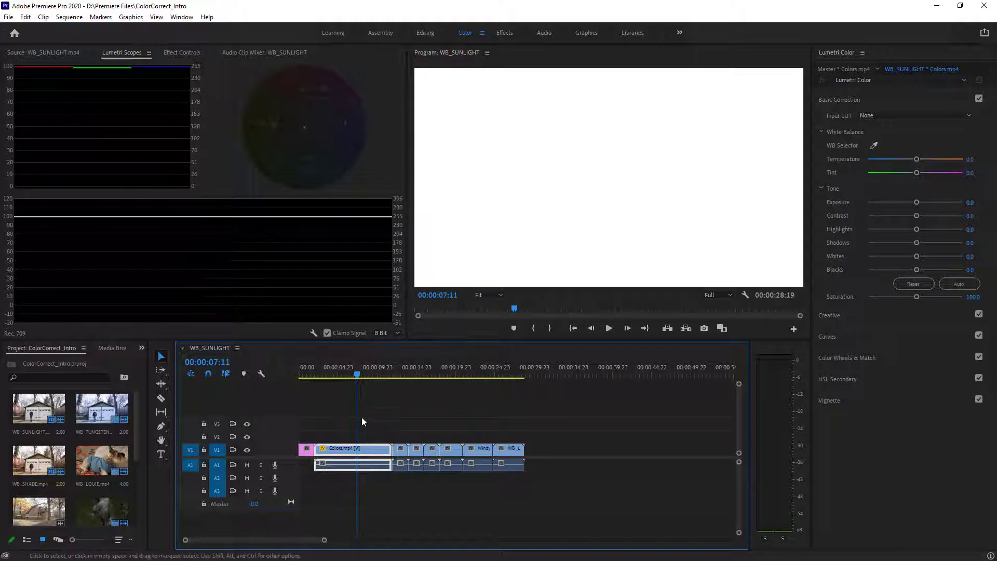
drag(359, 375, 368, 374)
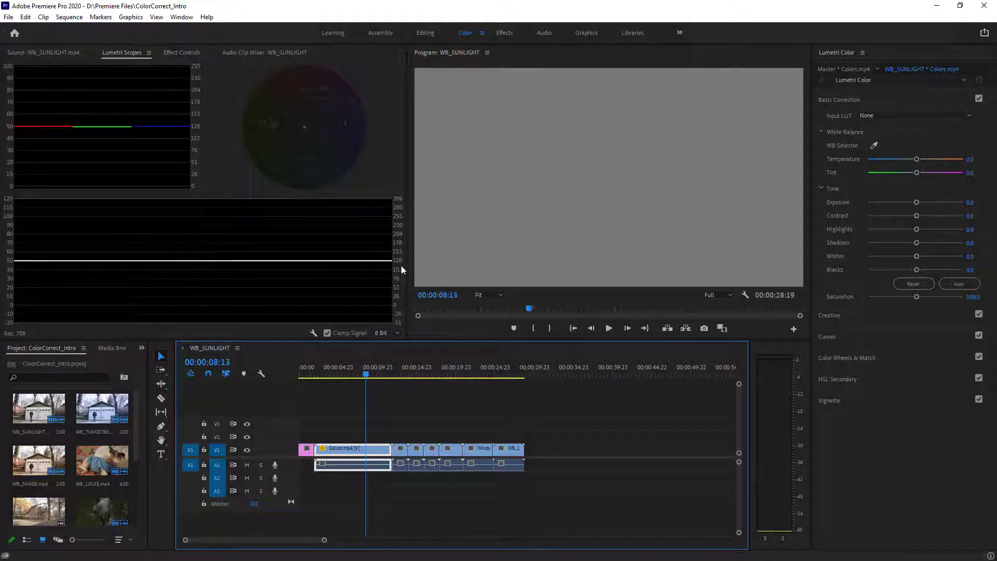
click(318, 265)
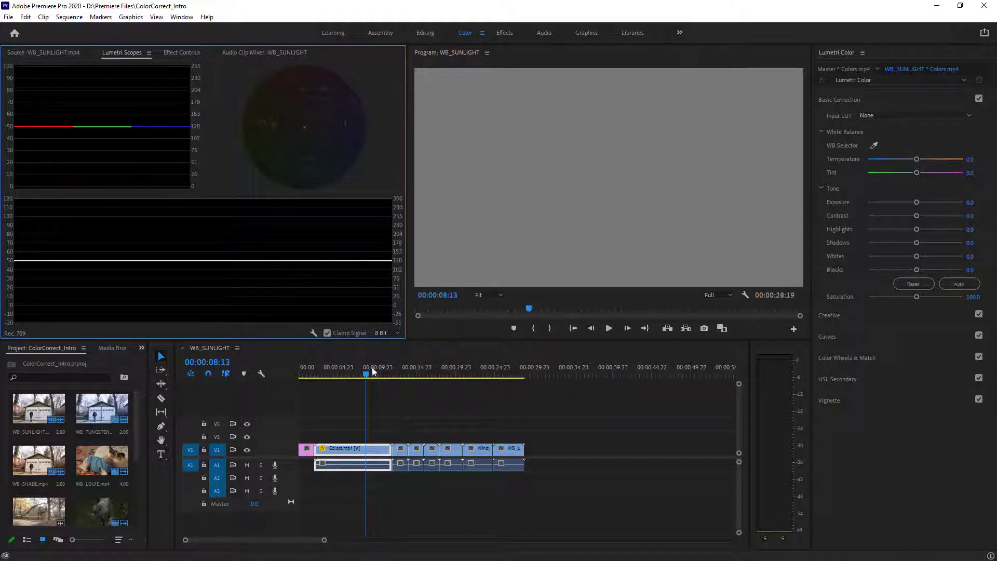
drag(366, 373, 375, 370)
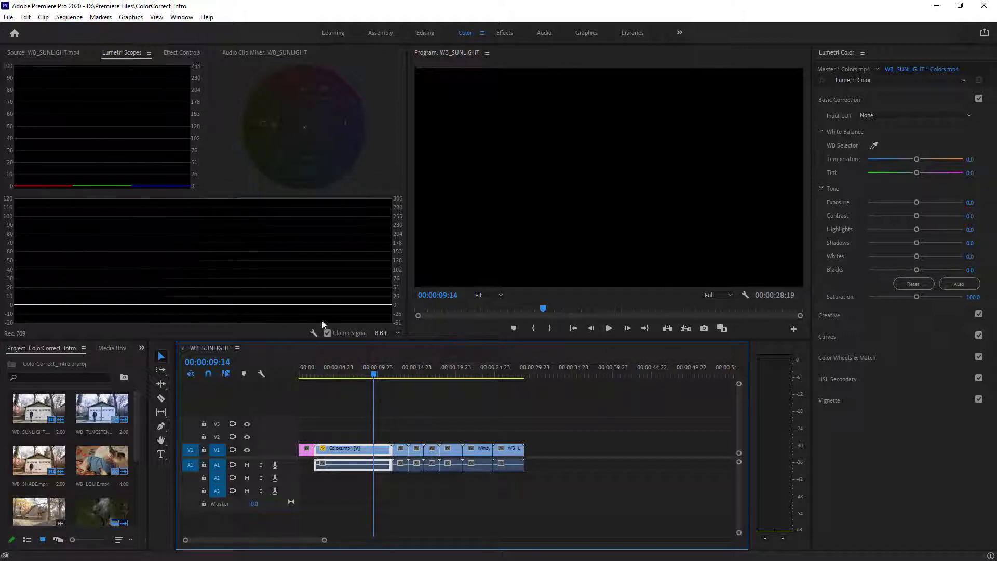
Step: Move the playhead to the WB_SUNLIGHT clip at 00:00:13:01, look through each Lumetri Color section from Basic Correction to Vignette, and reopen Basic Correction
click(381, 373)
drag(381, 375, 403, 367)
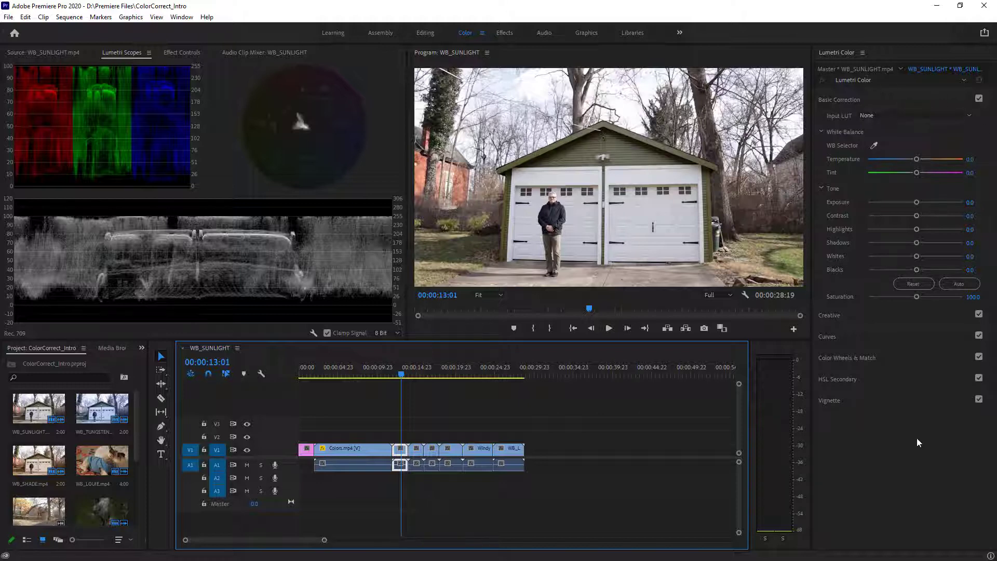
click(837, 99)
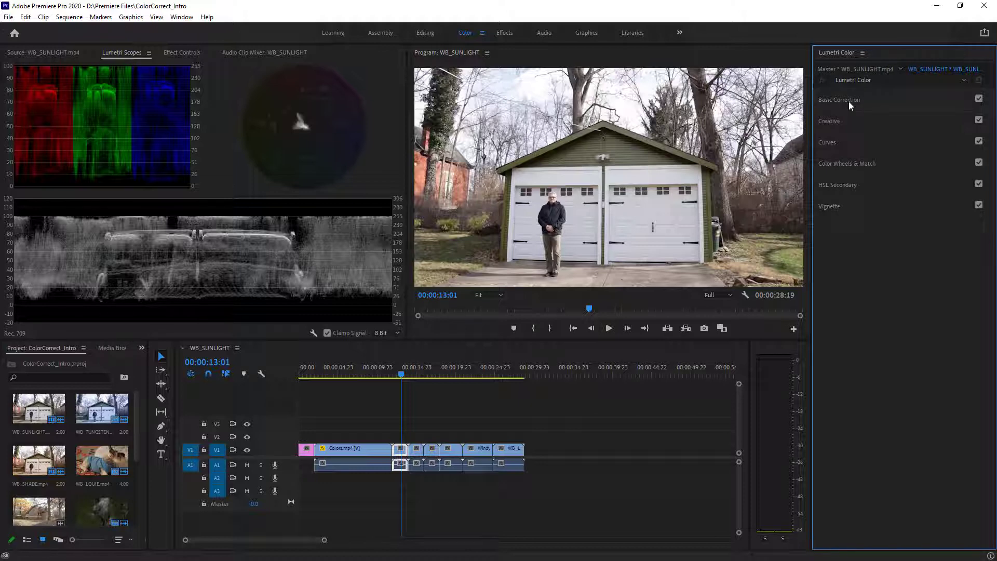
click(849, 101)
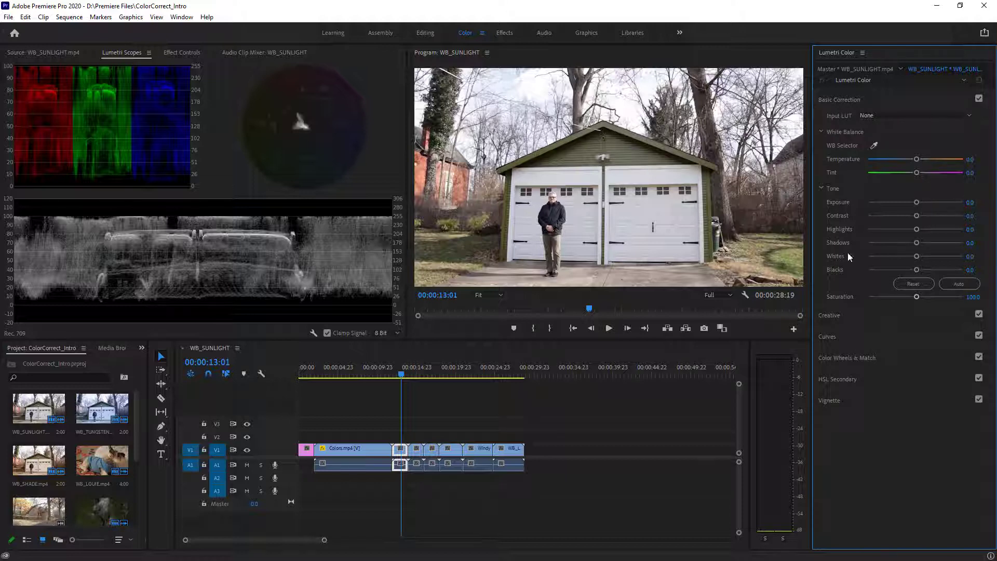
click(840, 100)
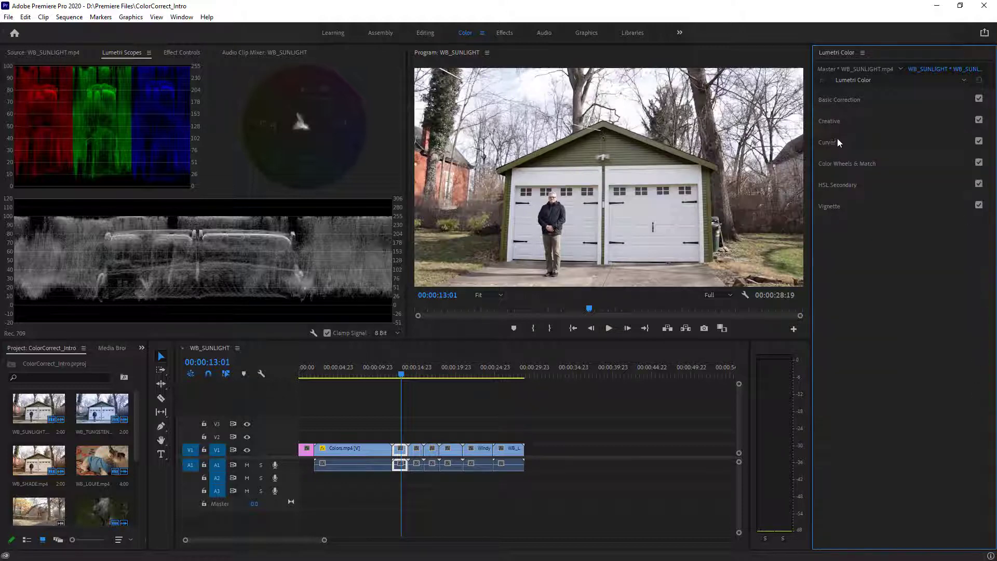
click(830, 122)
click(831, 123)
click(830, 143)
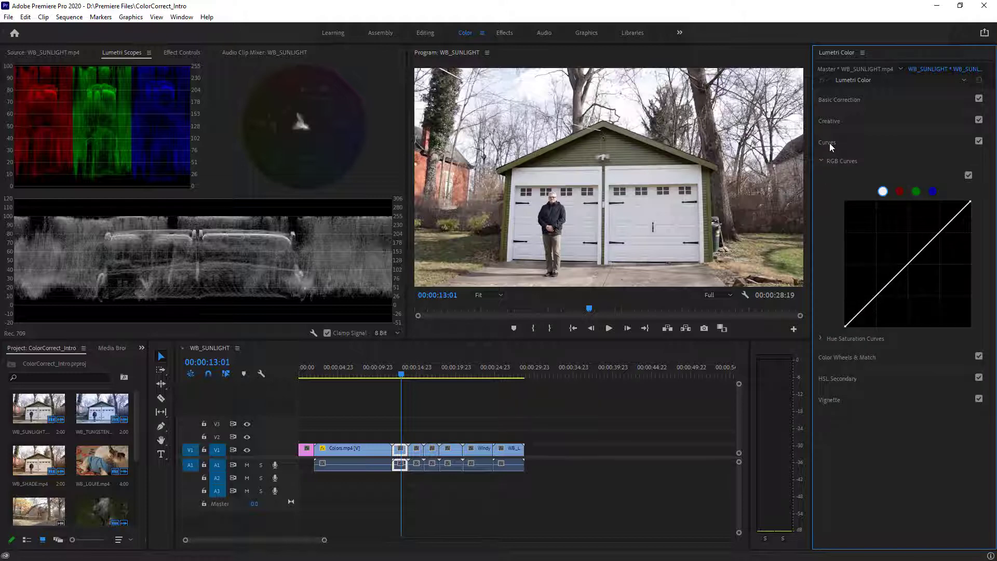
click(830, 142)
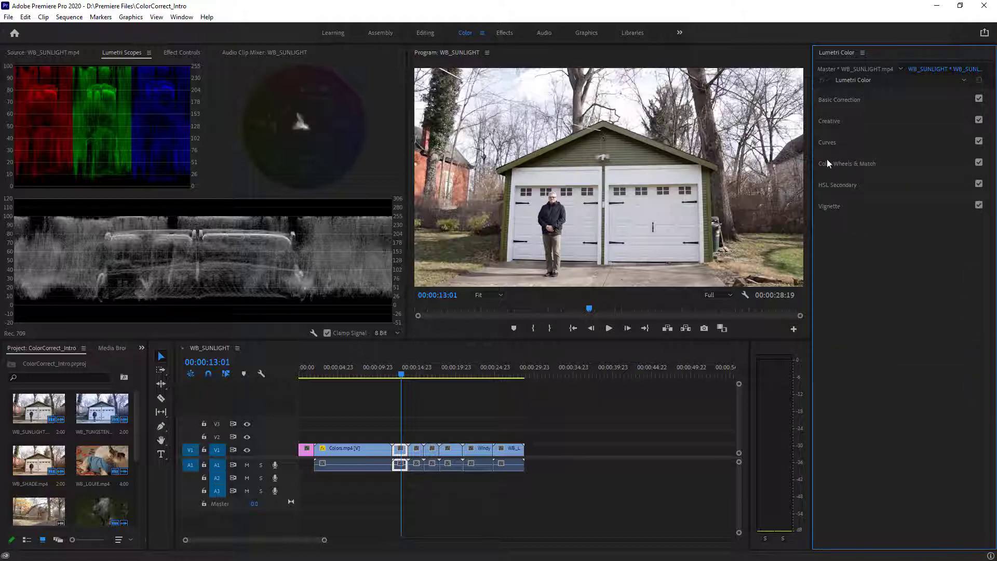
click(826, 164)
click(825, 166)
click(839, 185)
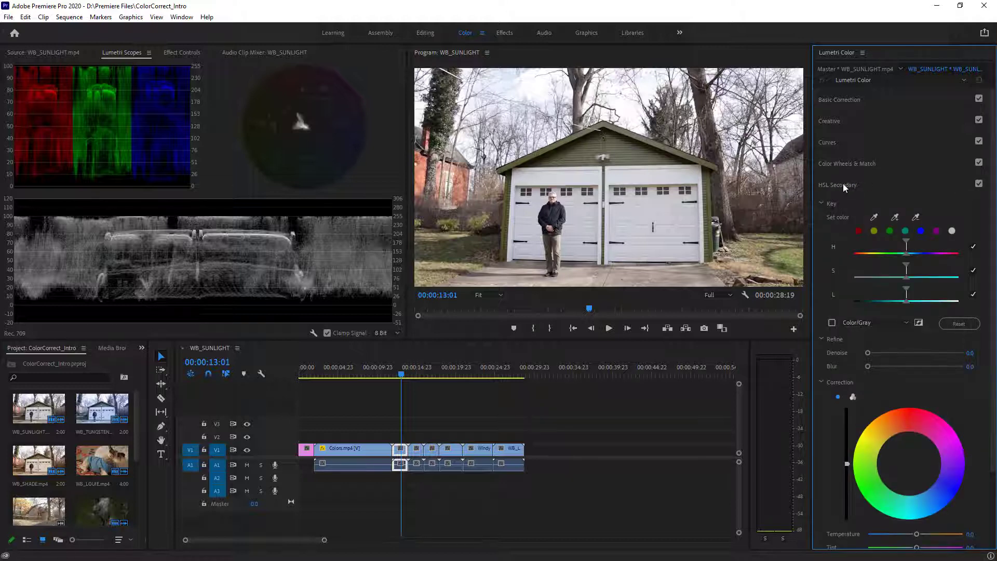
click(843, 186)
click(826, 207)
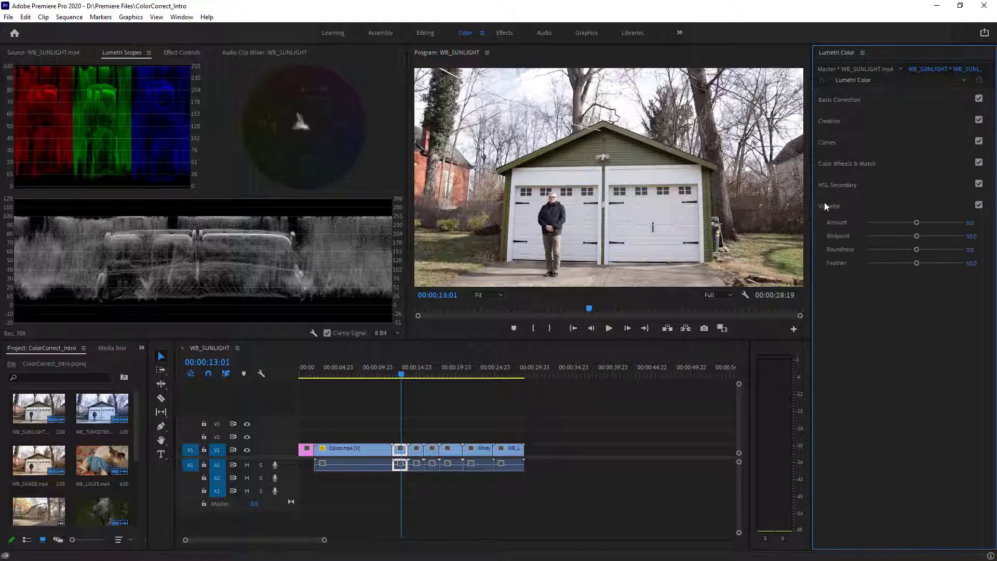
click(826, 207)
click(844, 99)
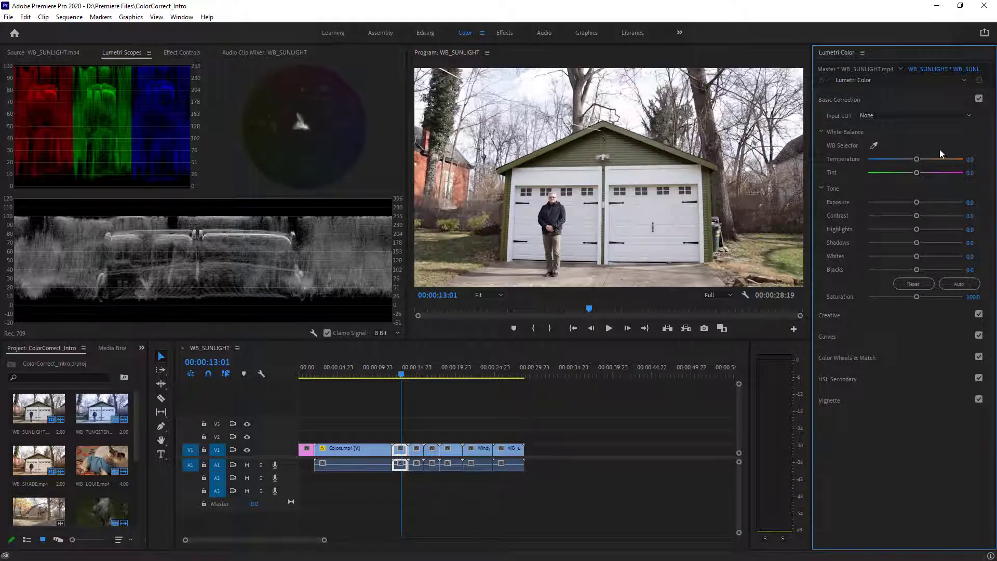
Step: Try cooler and warmer Temperature values and a slight Tint shift on the WB_SUNLIGHT clip, and reset both to 0
drag(917, 160, 901, 164)
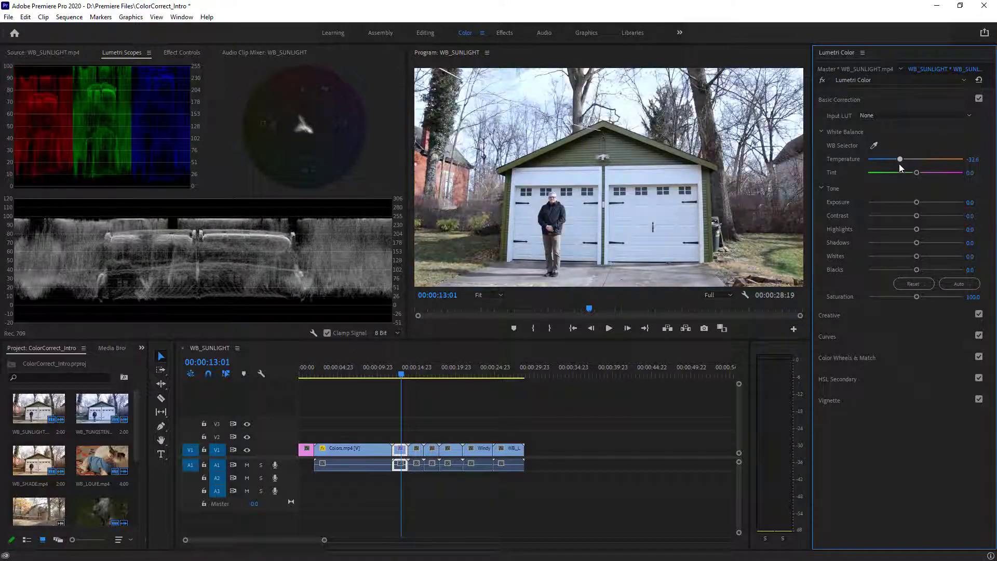
mouse_move(895, 170)
mouse_down()
mouse_move(925, 155)
mouse_move(908, 161)
mouse_up()
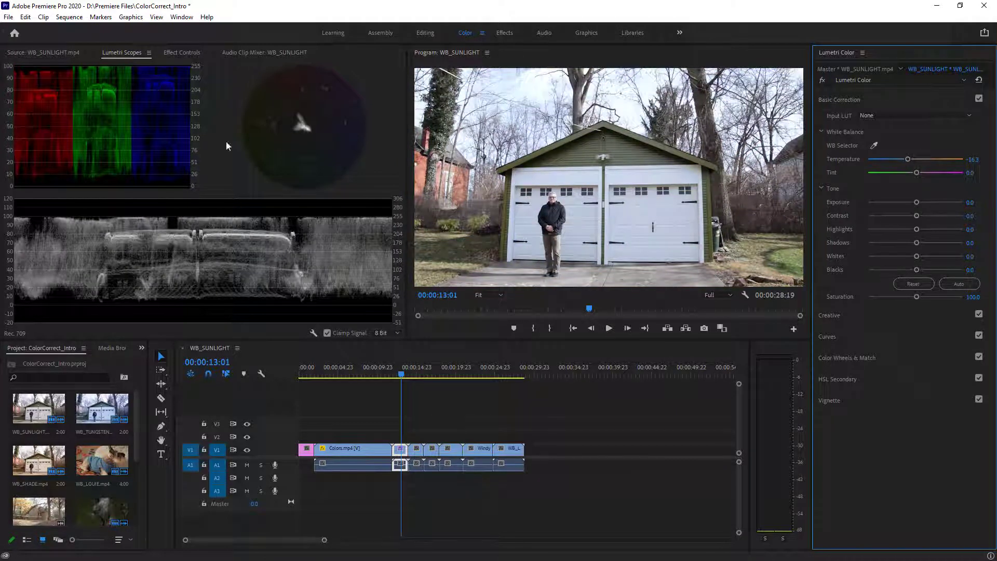
mouse_move(909, 162)
mouse_down()
mouse_move(901, 166)
mouse_move(922, 159)
mouse_move(898, 173)
mouse_up()
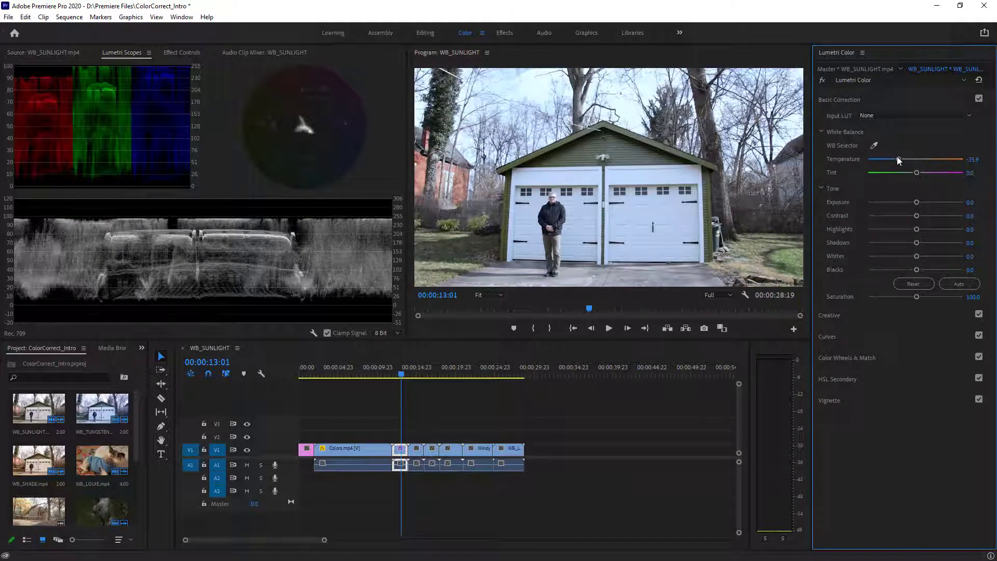
drag(899, 158, 914, 194)
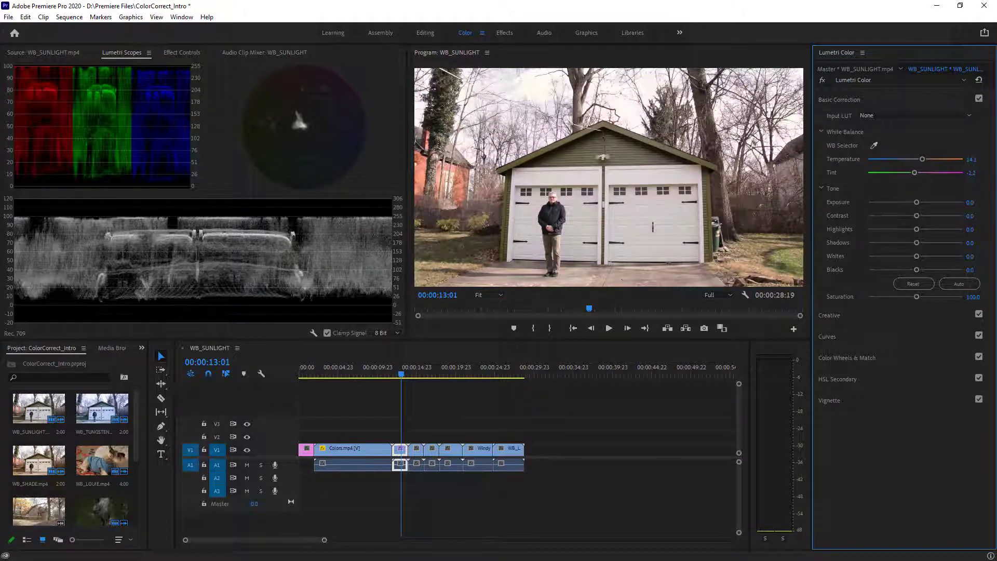
double_click(925, 171)
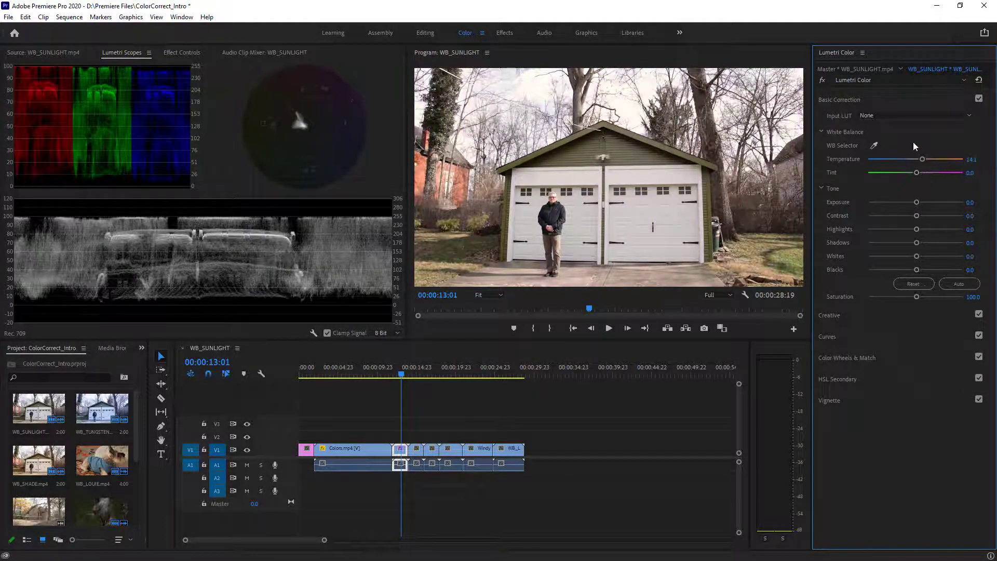
double_click(905, 158)
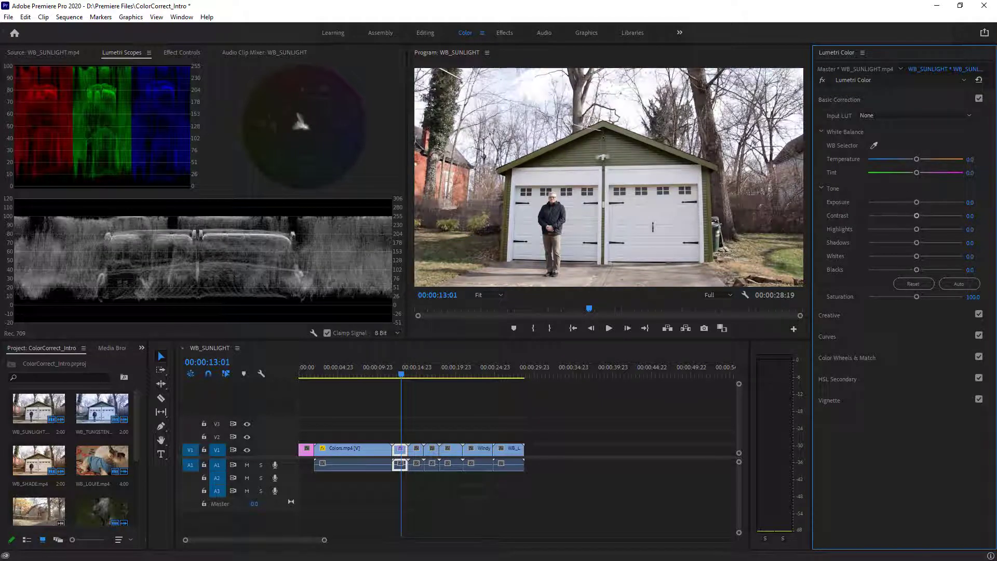
Step: White-balance the clip by sampling the white garage door with the WB Selector, and lower Exposure to -0.5
click(874, 147)
click(643, 180)
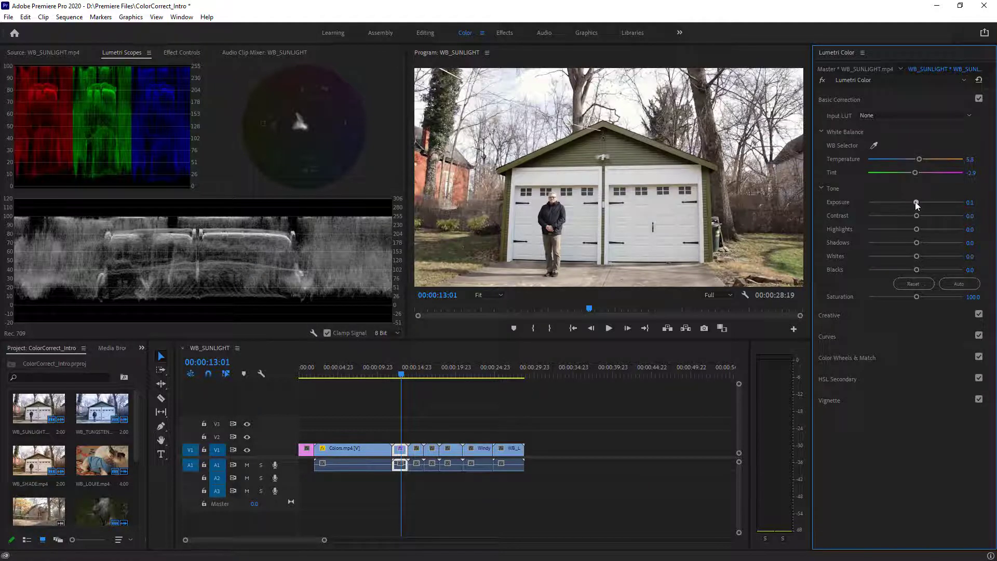
drag(916, 203, 890, 223)
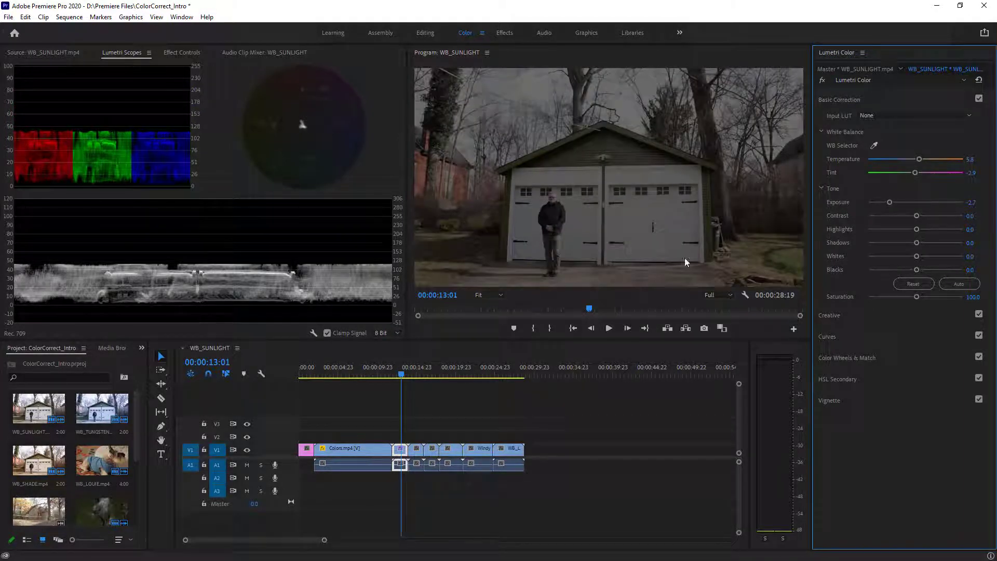
drag(890, 202, 910, 232)
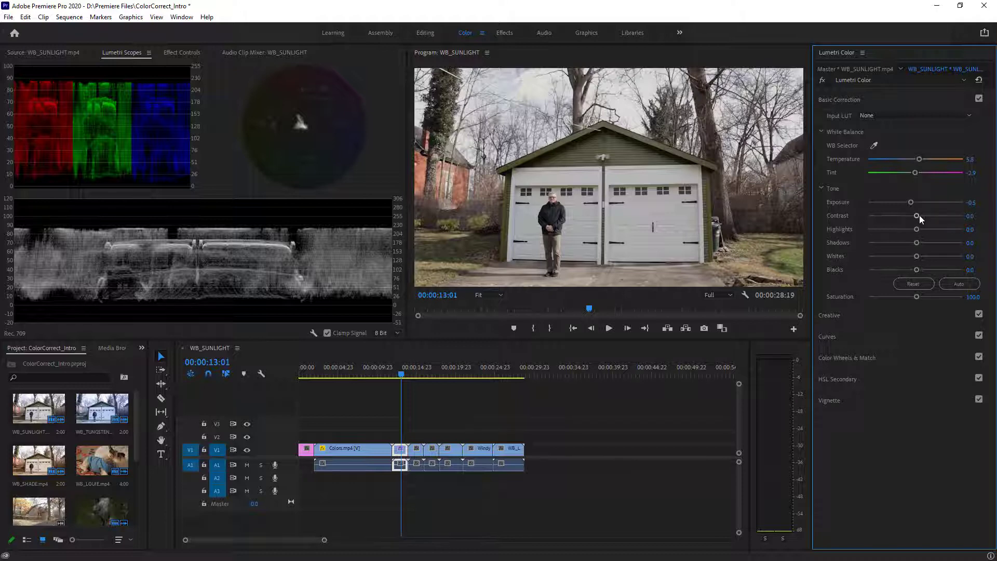
Step: Try the clip's Contrast at -100, and set it to 1.1
drag(918, 215, 857, 244)
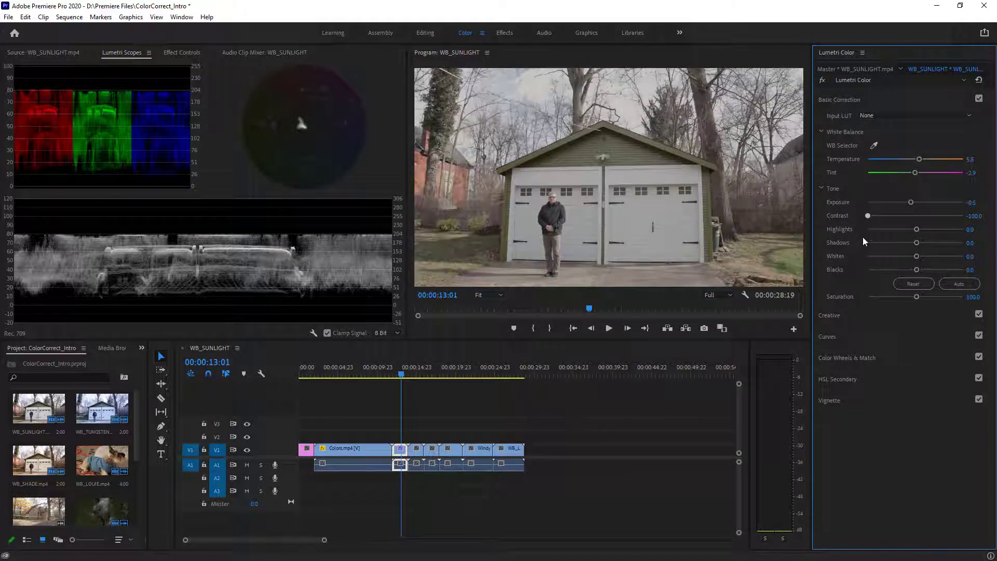
drag(865, 236, 869, 233)
drag(866, 215, 916, 236)
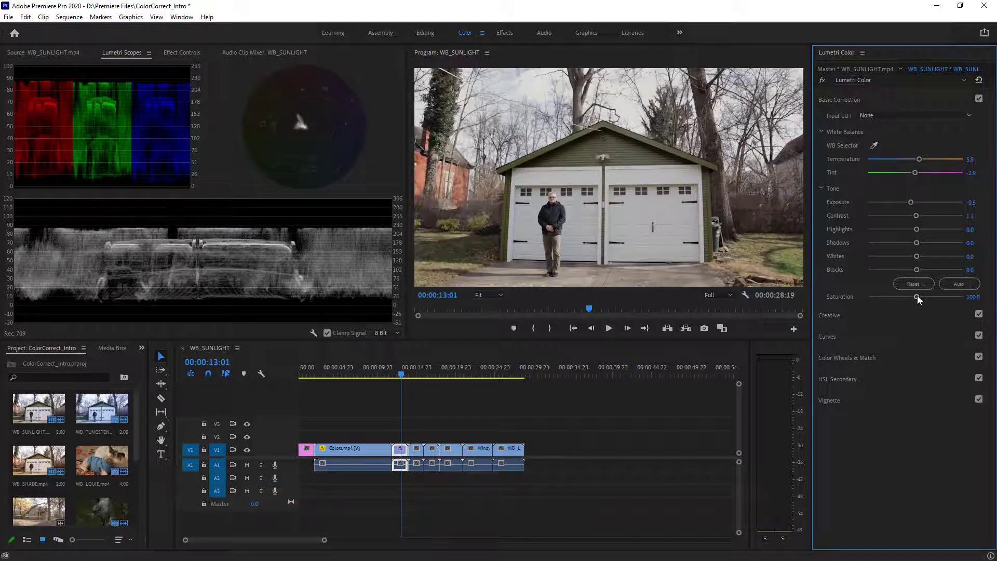
Step: Try the clip's Saturation at 0 and at 200, and reset it to 100
drag(917, 296, 787, 312)
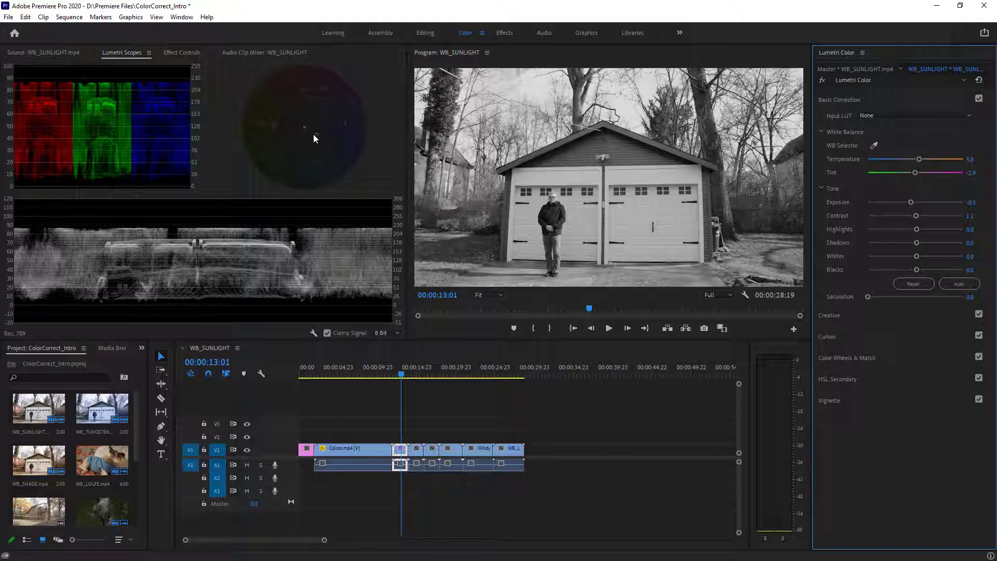
drag(868, 297, 982, 302)
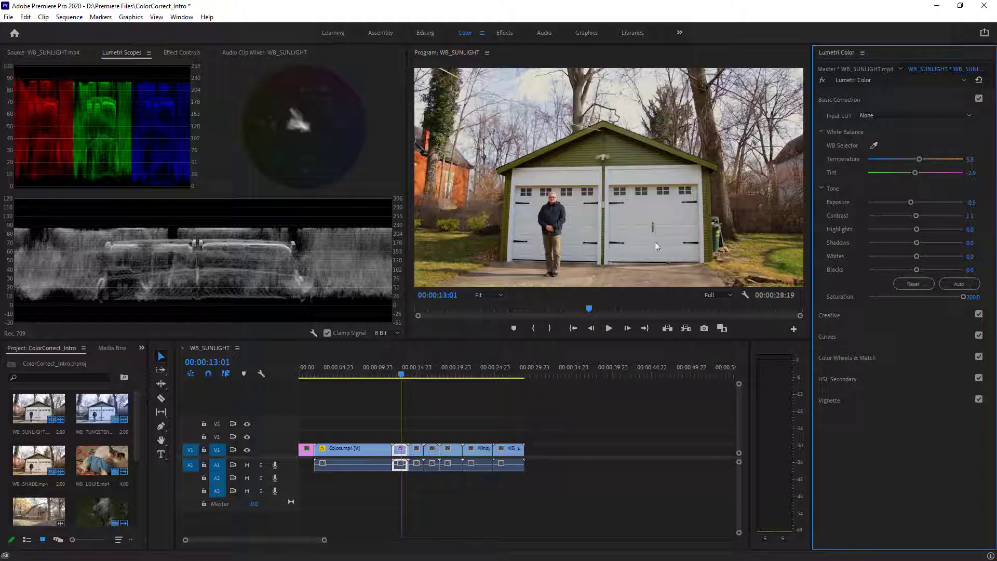
click(923, 297)
double_click(923, 297)
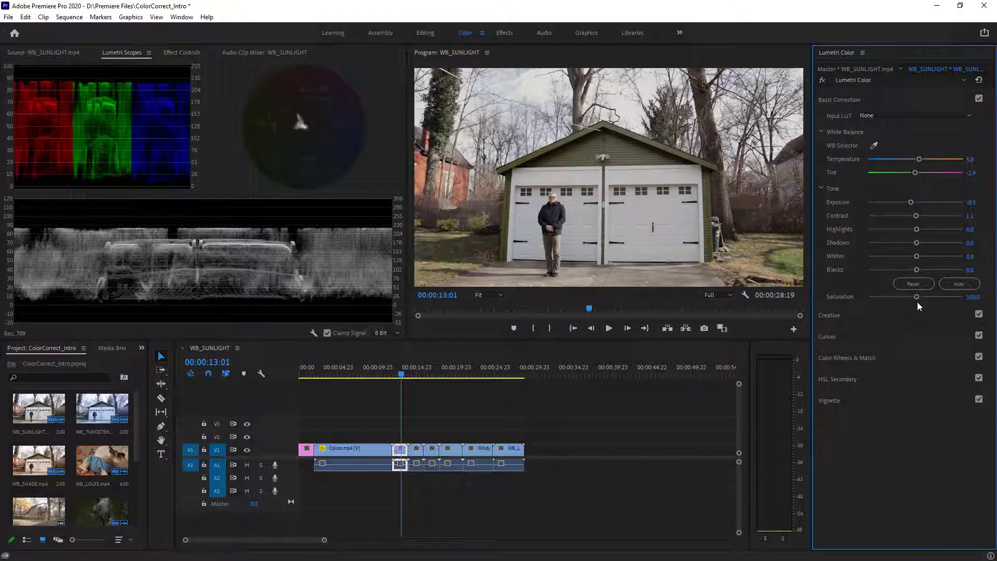
Step: Set Saturation to 114.1, Exposure to -0.1, Highlights to 2.2, Shadows to 20.7, Whites to about 9 and Blacks to -7.6
drag(918, 297, 920, 297)
drag(913, 202, 908, 276)
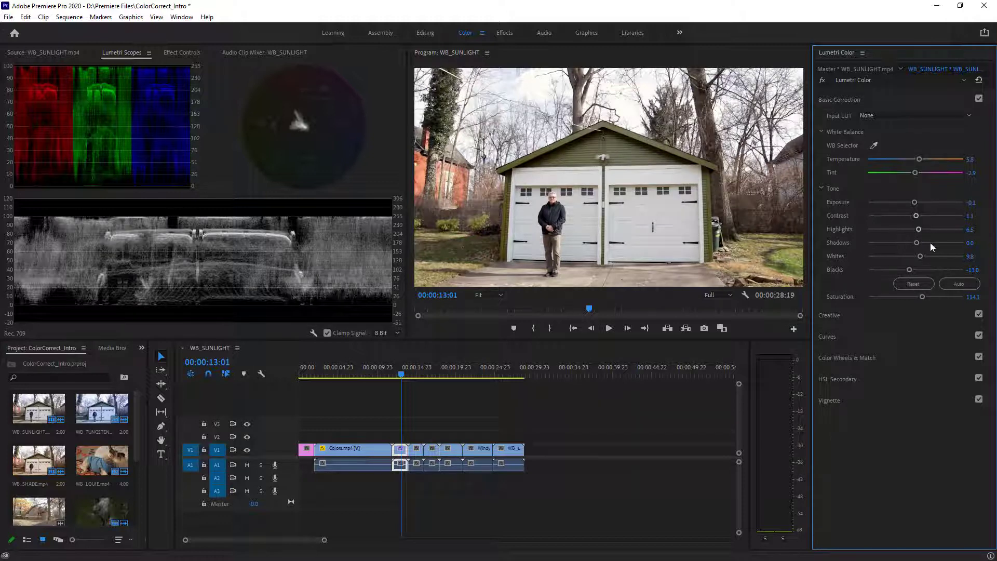
mouse_move(922, 229)
mouse_down()
mouse_move(881, 249)
mouse_move(925, 237)
mouse_move(902, 248)
mouse_move(914, 246)
mouse_up()
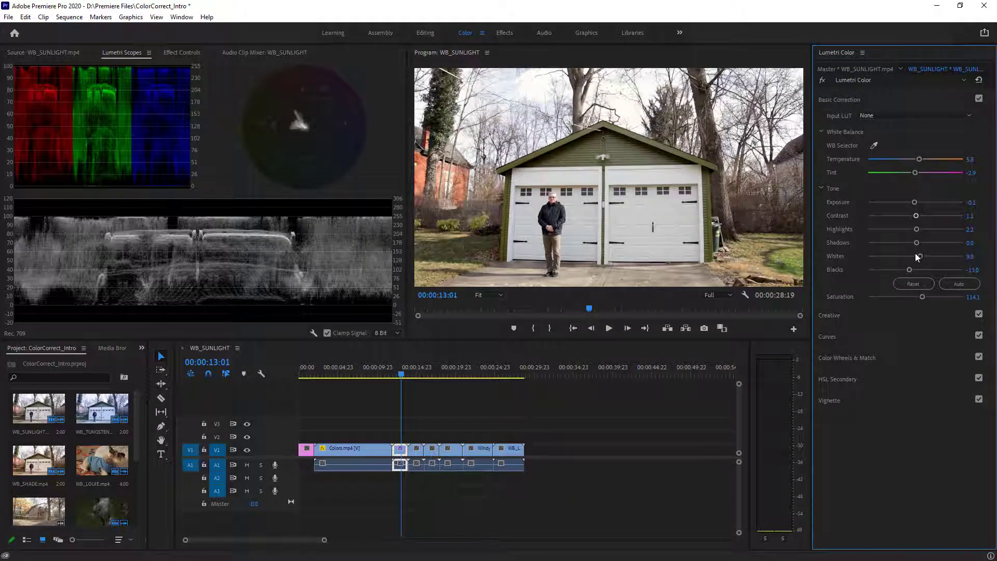
drag(918, 243, 911, 270)
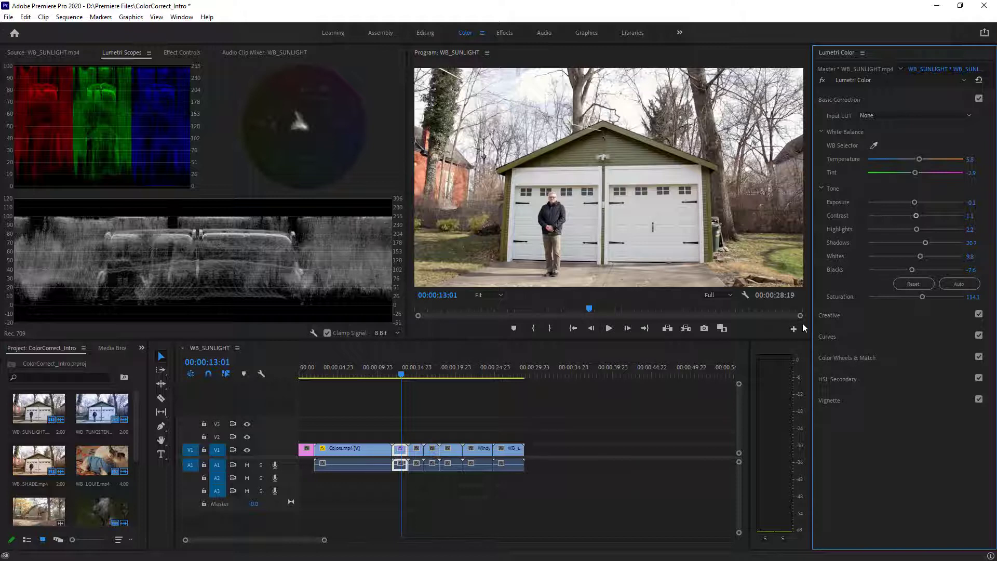
Step: Compare the WB_SUNLIGHT clip with and without its Basic Correction by switching the section off and back on twice
click(979, 99)
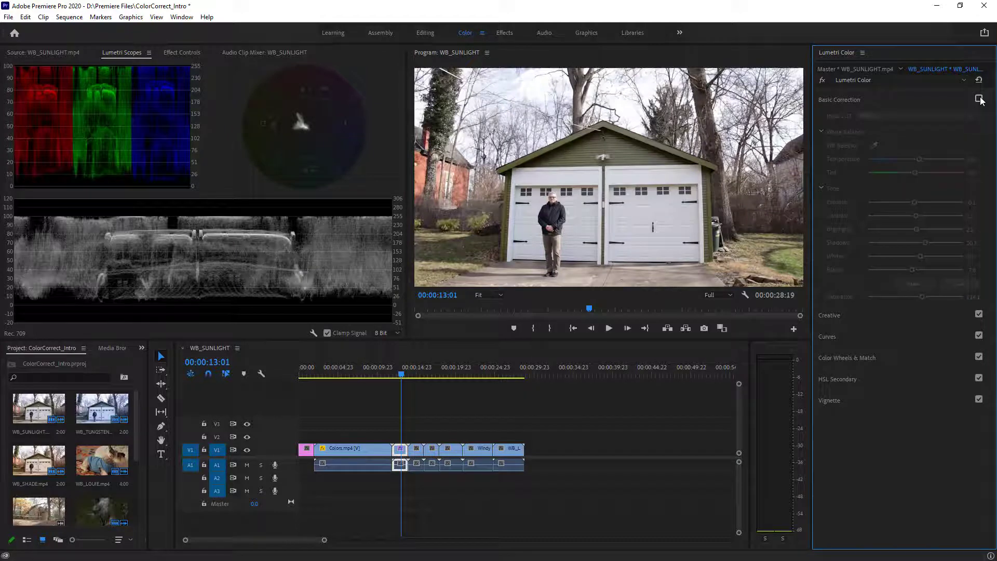
click(979, 100)
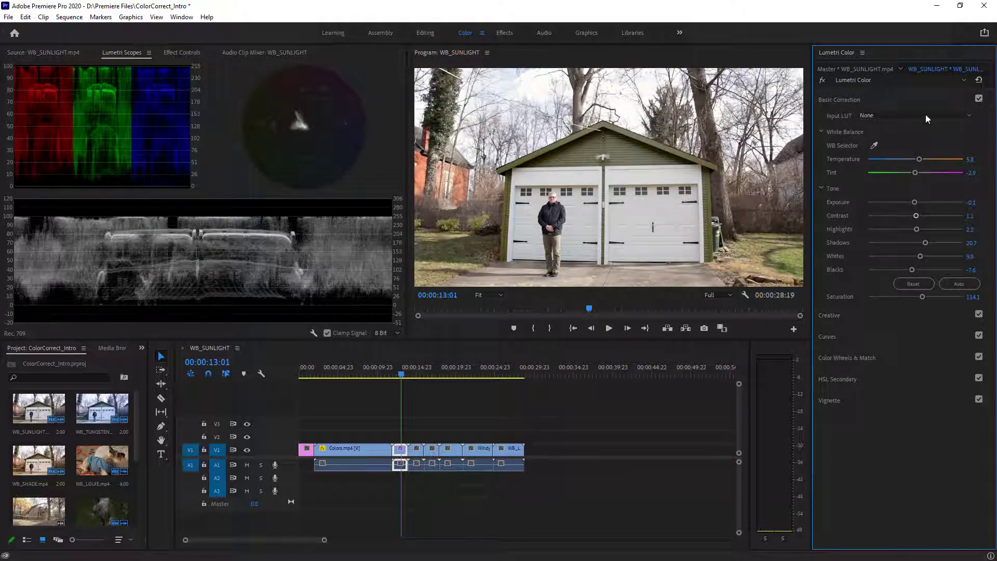
click(979, 99)
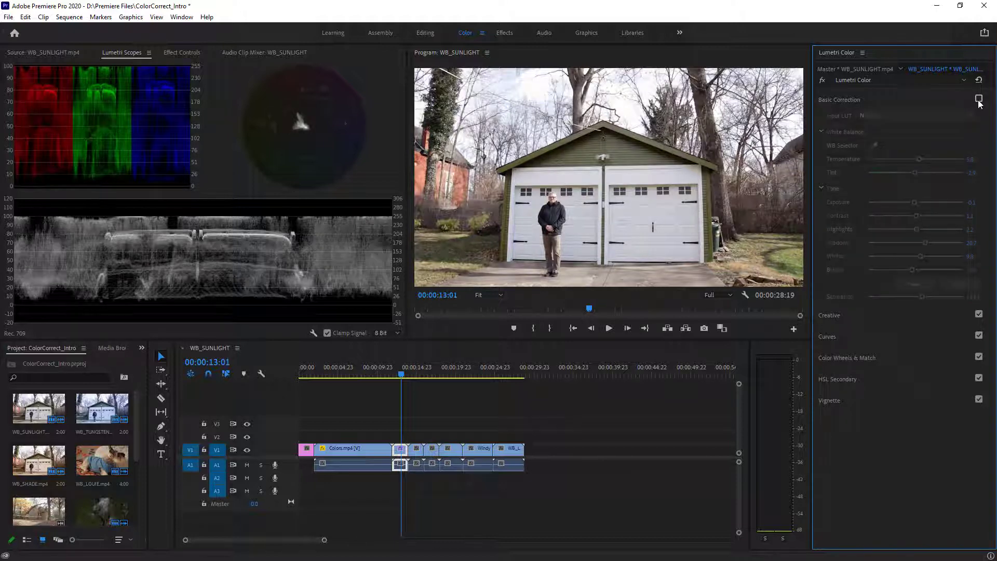
click(979, 99)
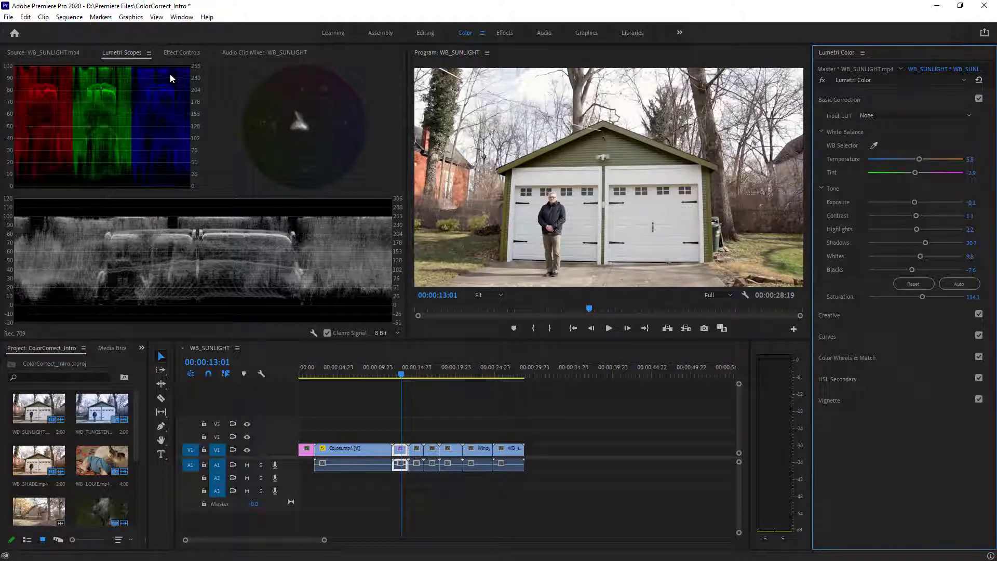
Step: Examine the clip's Basic Correction parameters under Lumetri Color in Effect Controls, with Motion collapsed and the Tint slider expanded
click(176, 53)
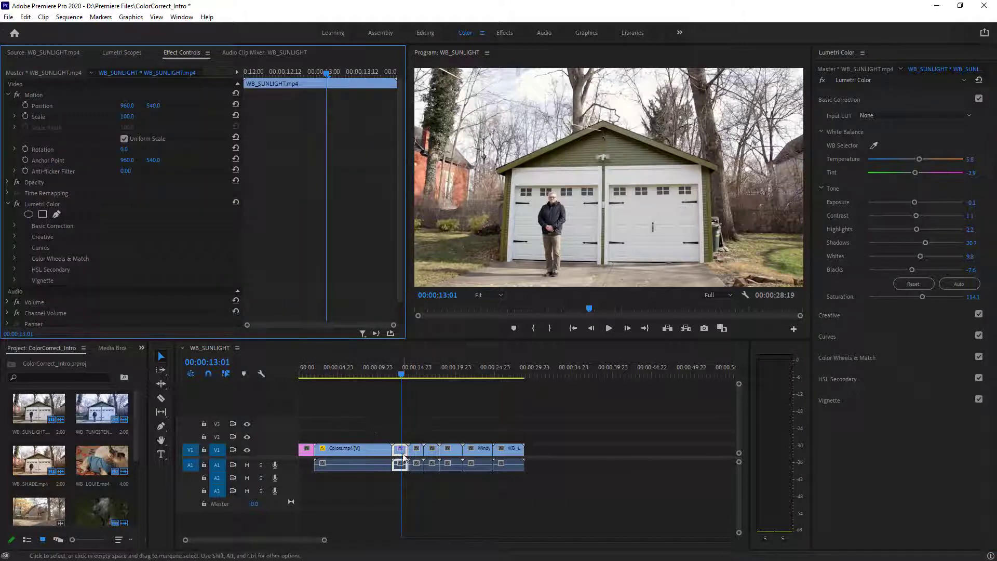
click(8, 96)
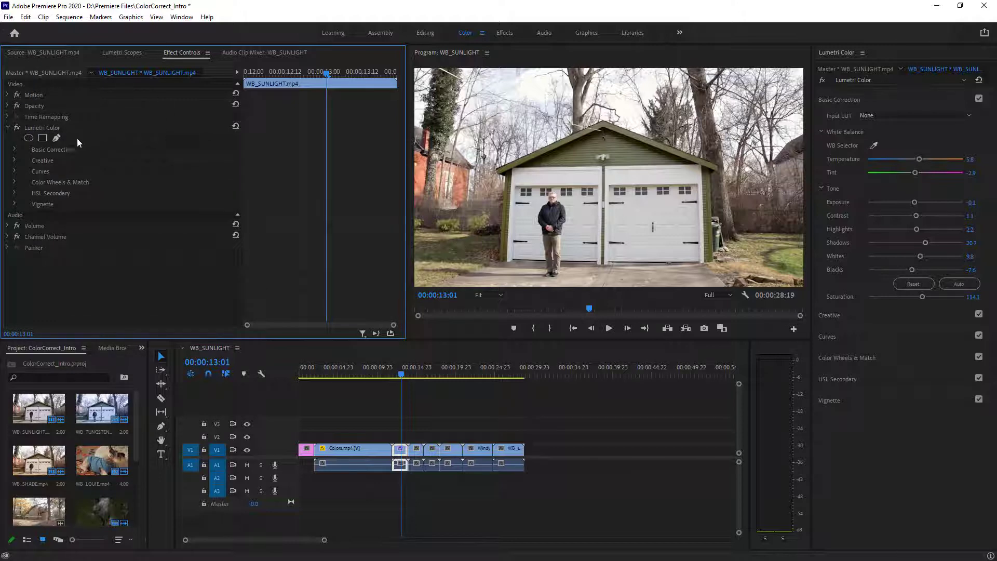
click(15, 149)
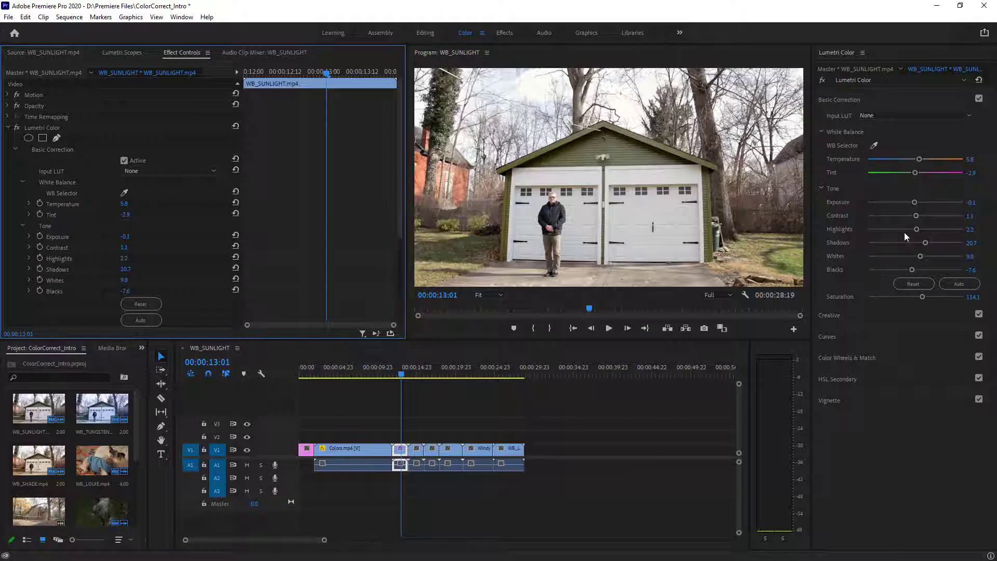
click(29, 214)
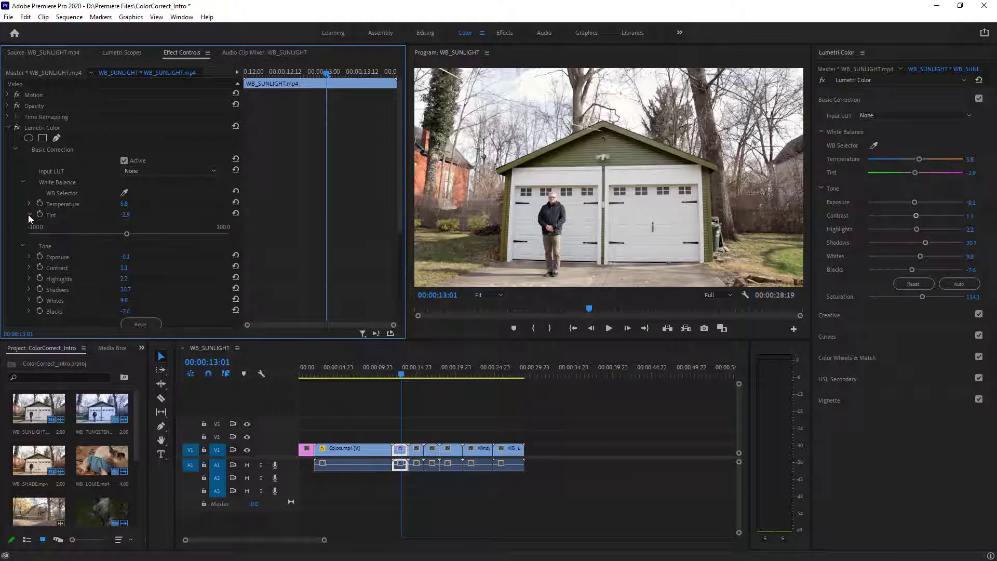
Step: Try a rectangular Lumetri Color mask with Saturation at 200, moving and reshaping it over the right-hand garage door
click(29, 215)
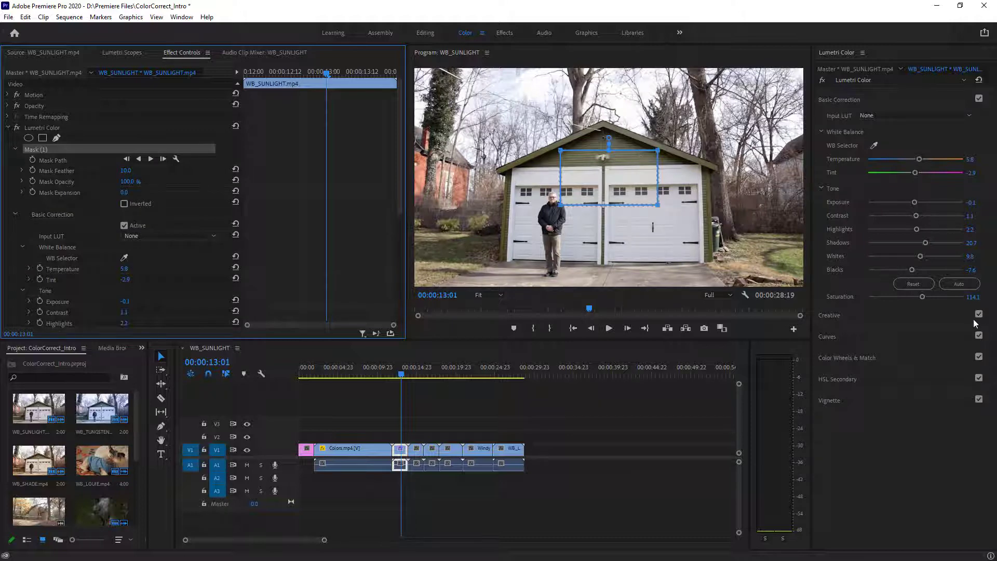
click(920, 297)
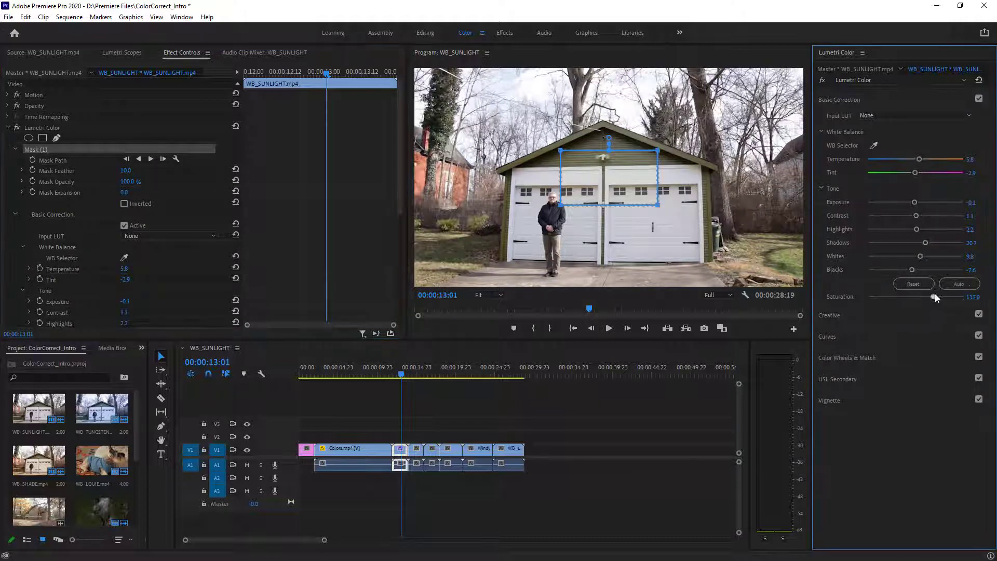
drag(936, 294, 982, 299)
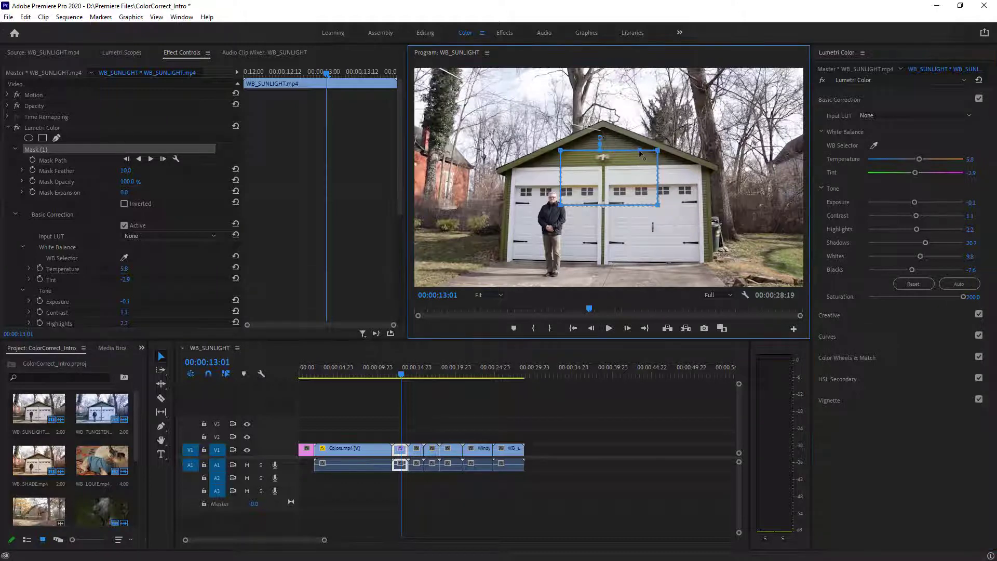
drag(639, 156, 639, 281)
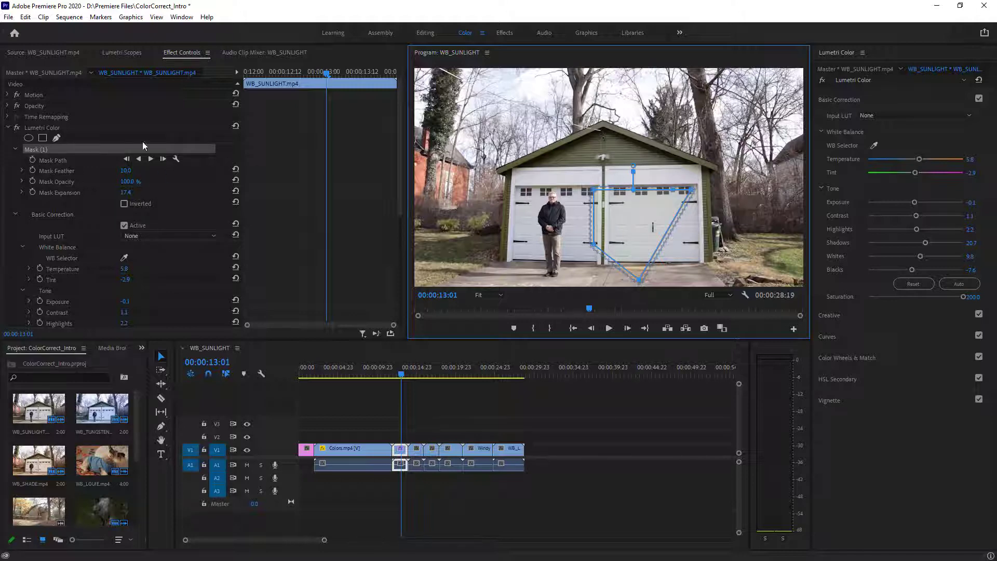
Step: Delete the Lumetri Color mask and set the WB_SUNLIGHT clip's Saturation to 121.7
click(44, 153)
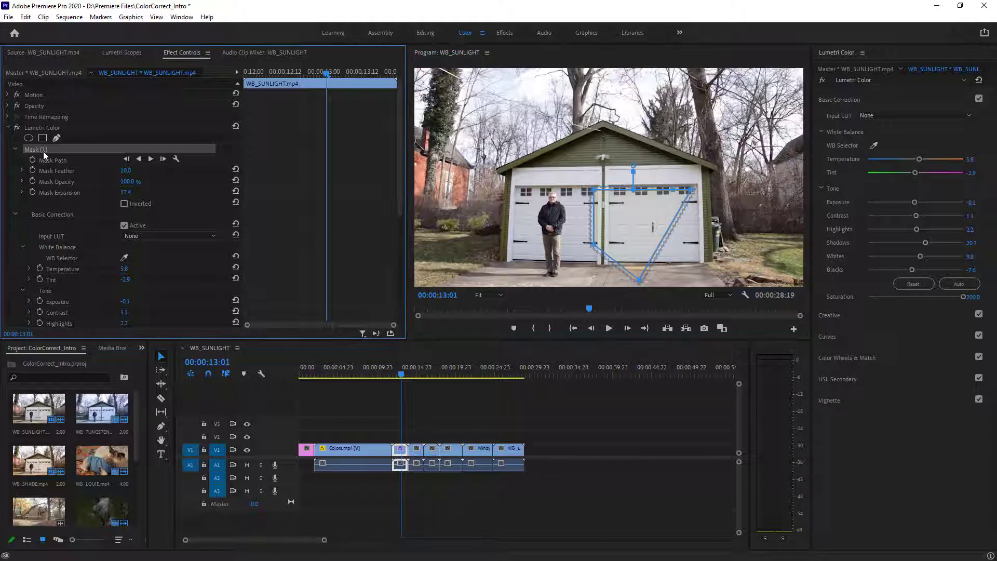
key(Delete)
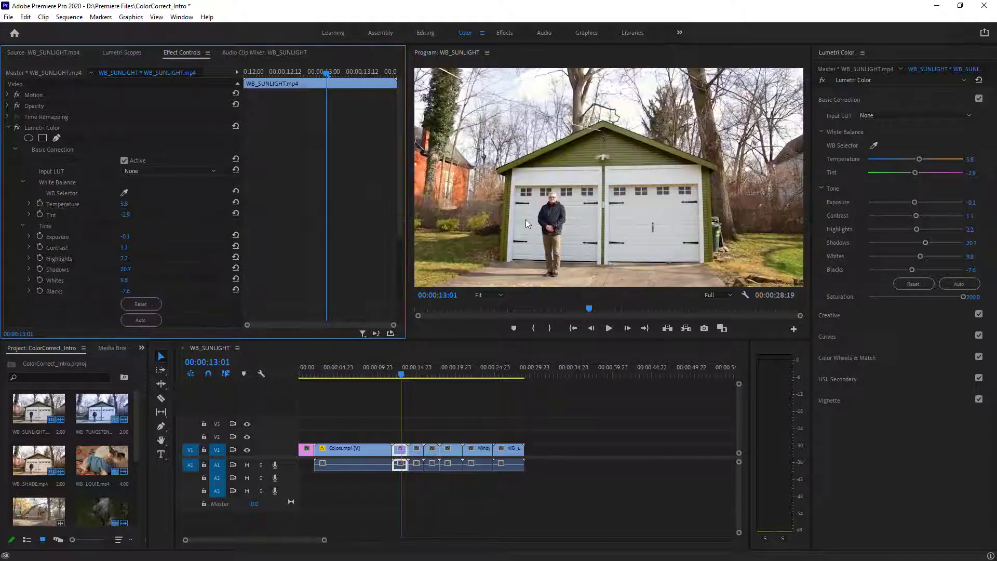
click(919, 296)
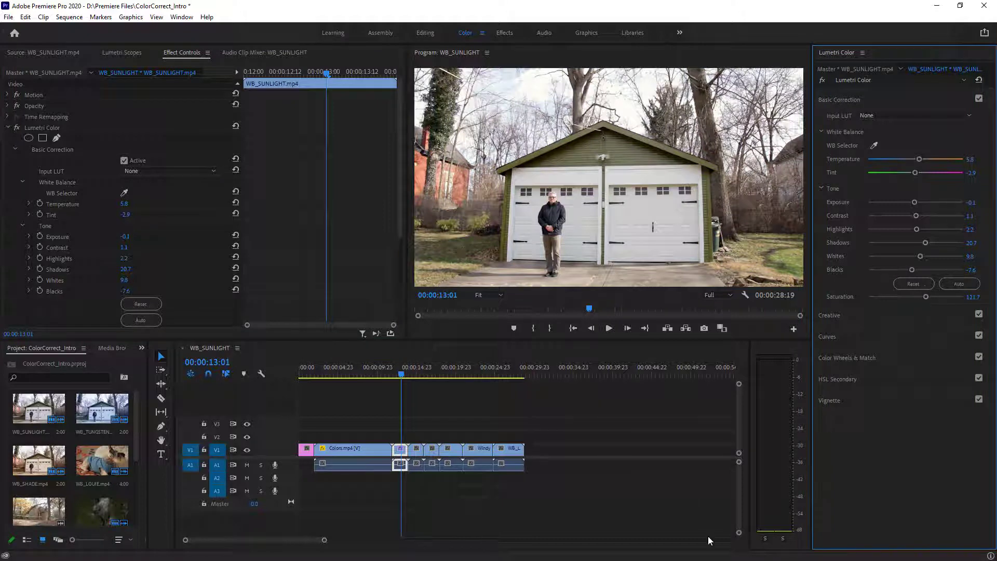
Step: Go to the WB_SHADE clip with the Lumetri Scopes shown, and set its Blacks to -12.0 and Shadows to -8.7
drag(398, 376, 418, 385)
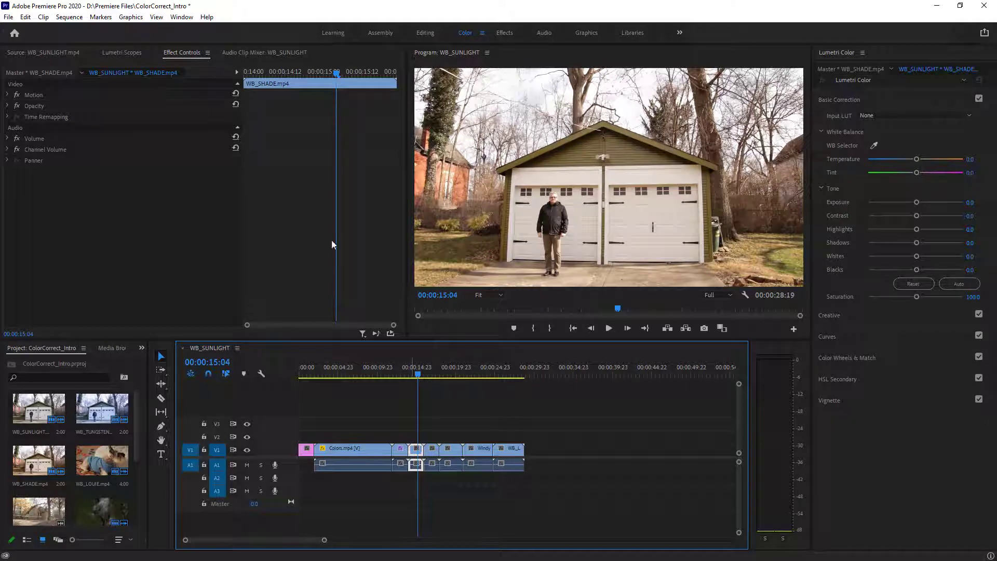
click(120, 51)
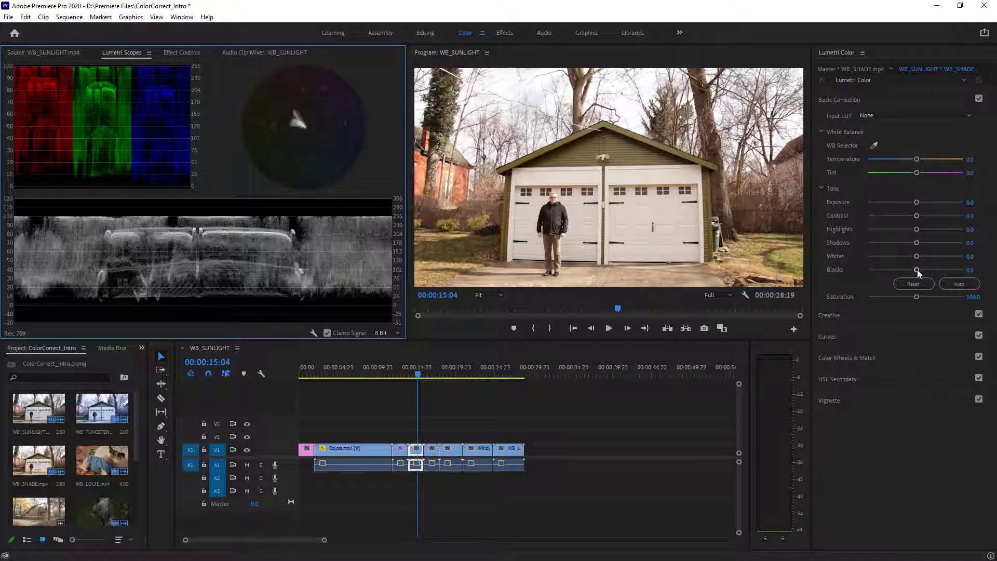
drag(918, 269, 909, 279)
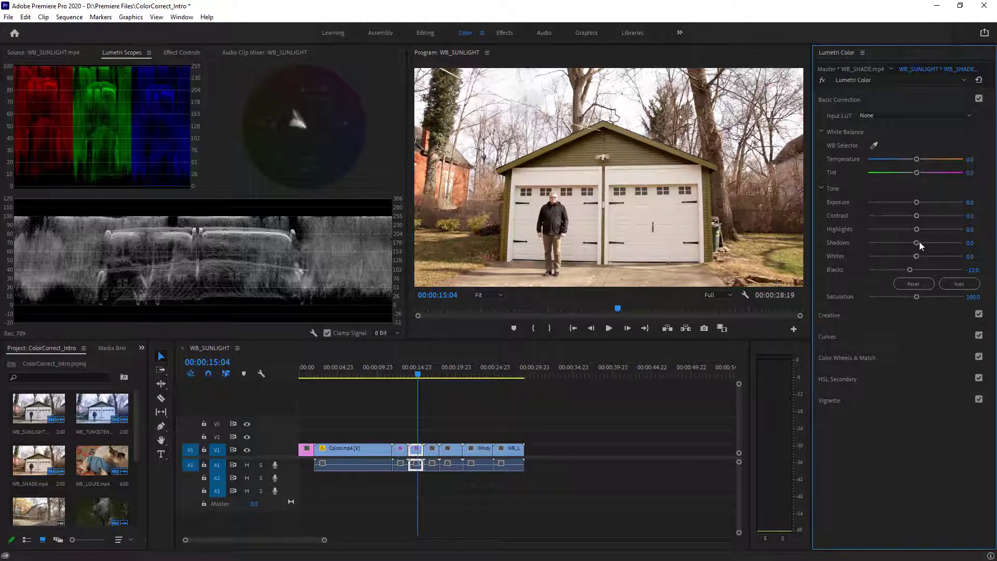
mouse_move(918, 242)
mouse_down()
mouse_move(893, 257)
mouse_move(912, 255)
mouse_up()
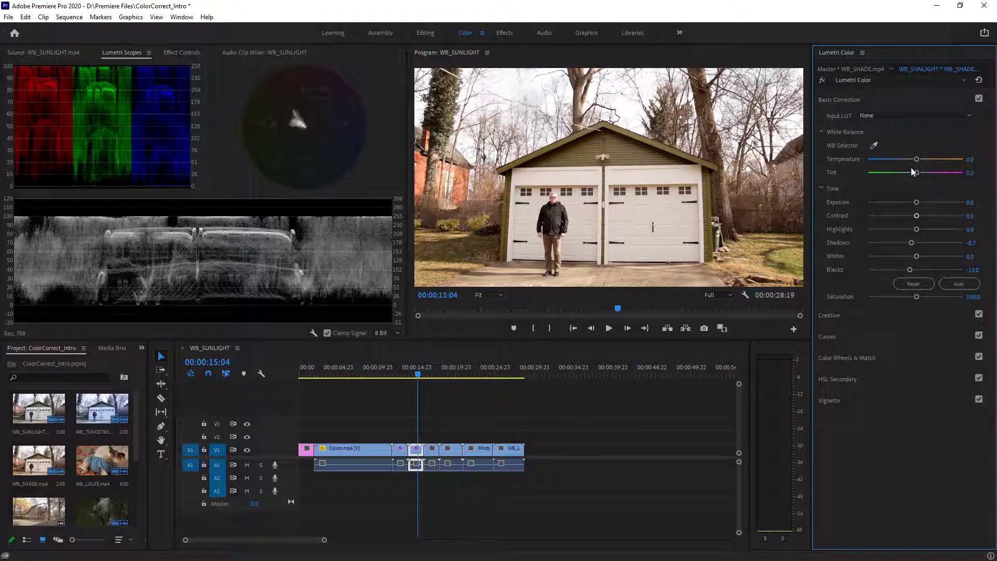
Step: Set the WB_SHADE clip's Temperature to -21.7, Tint to 3.3, Contrast to -22.8, Shadows to -39.1 and Saturation to 104.3
drag(919, 160, 891, 157)
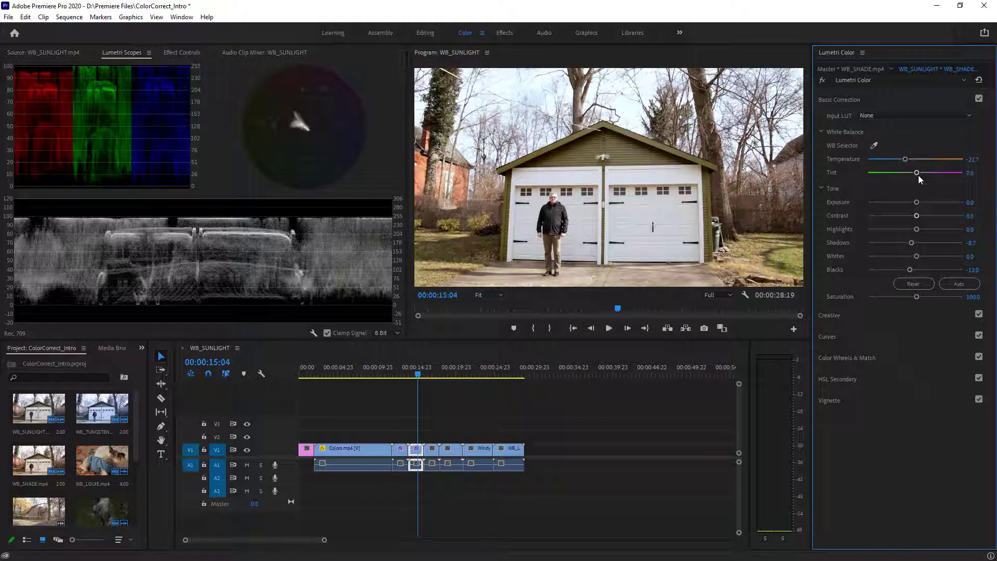
drag(914, 176, 917, 176)
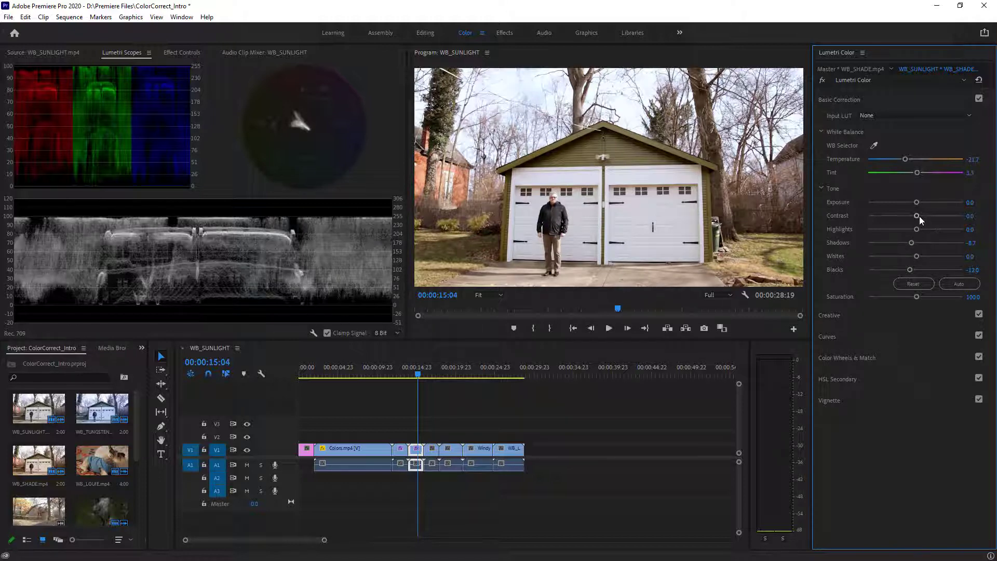
mouse_move(919, 217)
mouse_down()
mouse_move(936, 207)
mouse_move(884, 222)
mouse_move(906, 214)
mouse_up()
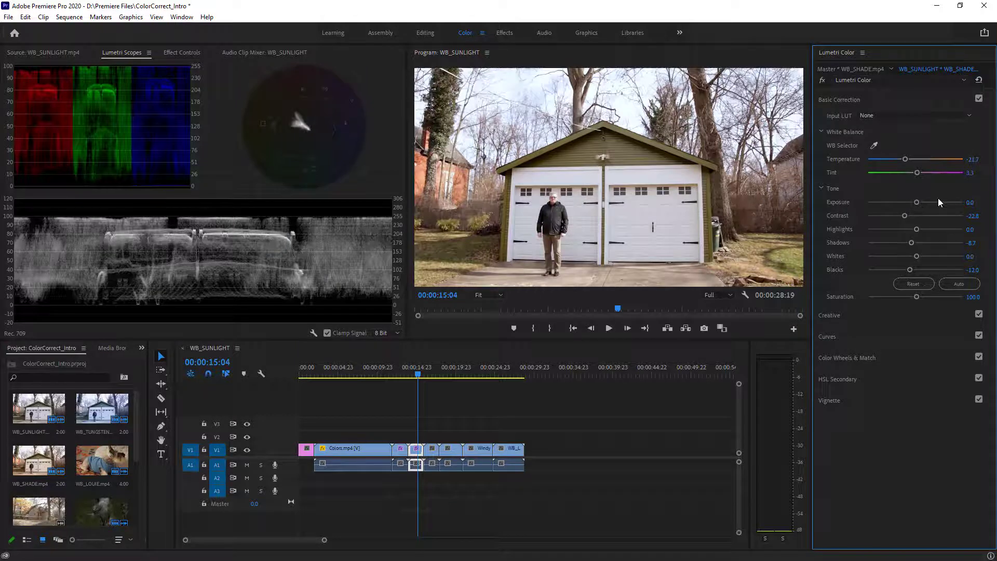
drag(918, 230, 896, 250)
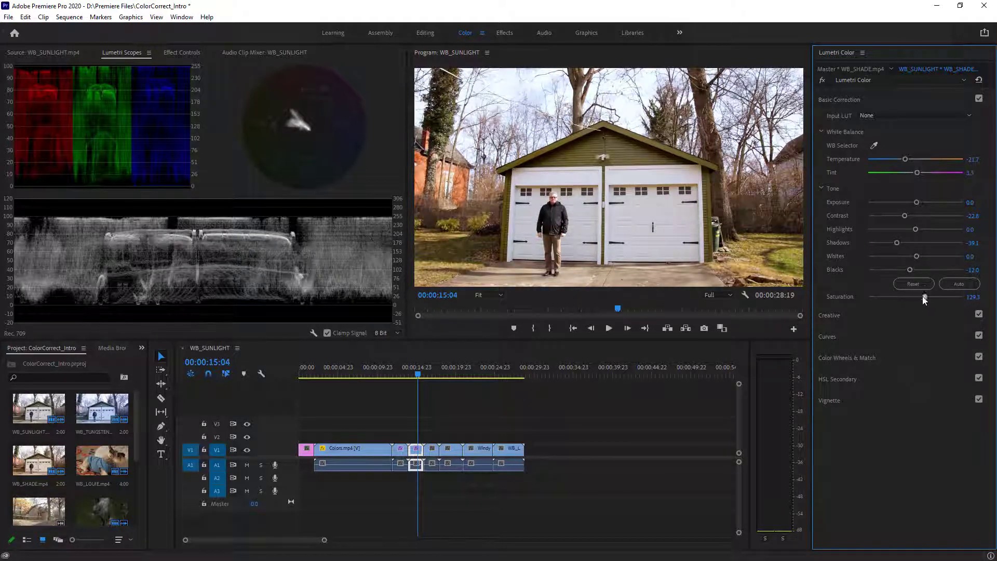
mouse_move(916, 297)
mouse_down()
mouse_move(902, 305)
mouse_move(915, 301)
mouse_up()
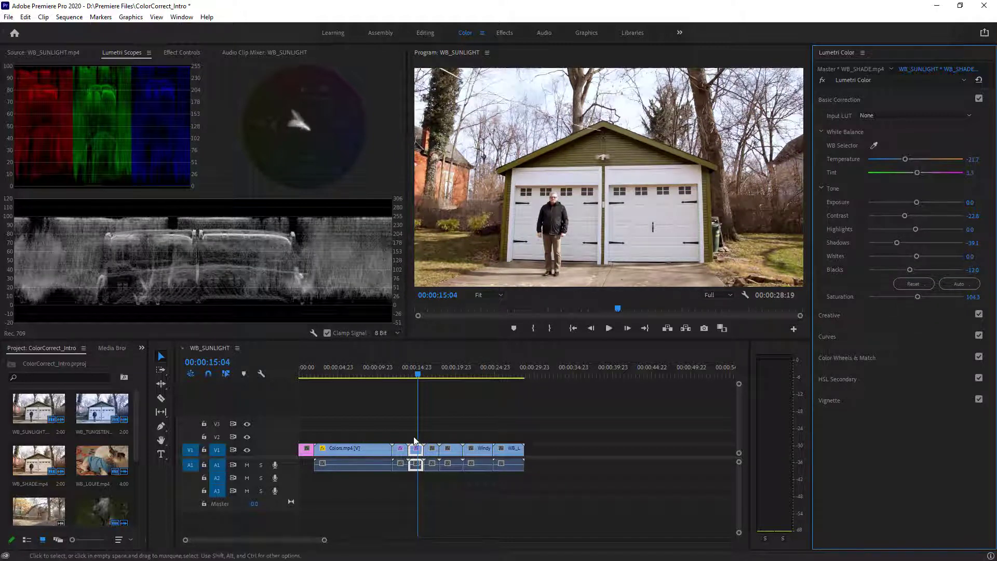
Step: Compare the WB_SHADE clip with the corrected WB_SUNLIGHT clip, and set the WB_SHADE clip's Exposure to 0.1
click(406, 372)
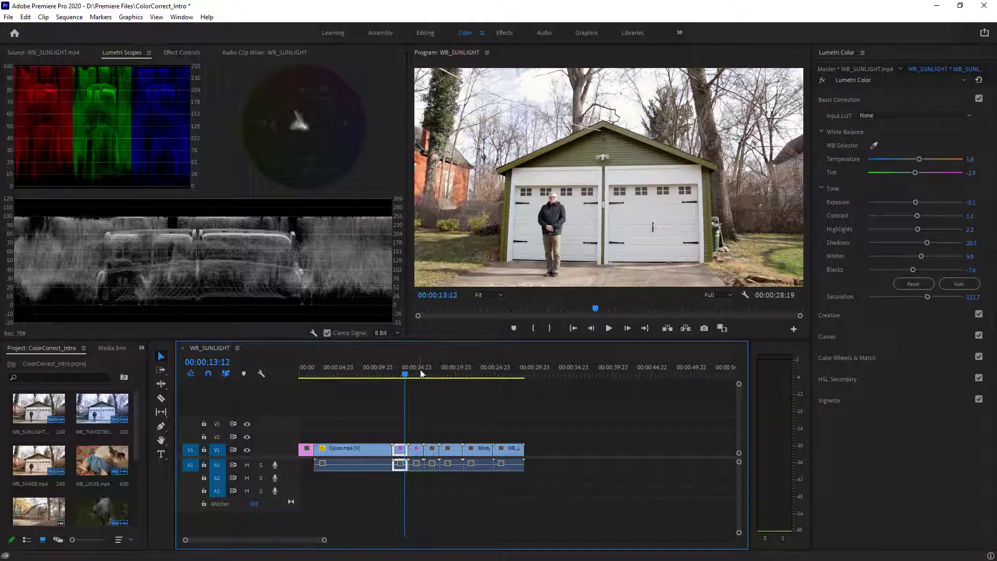
click(419, 372)
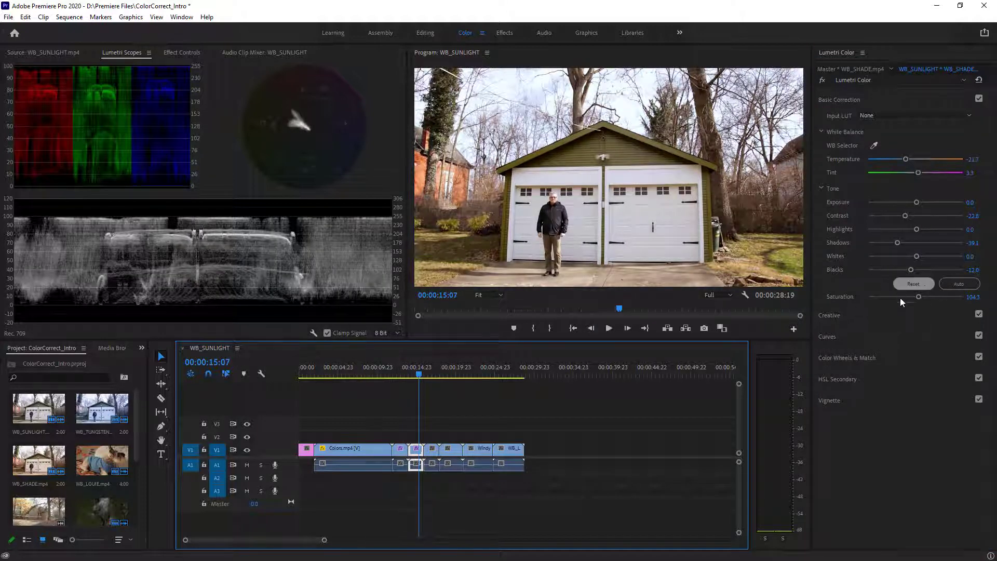
drag(917, 202, 918, 201)
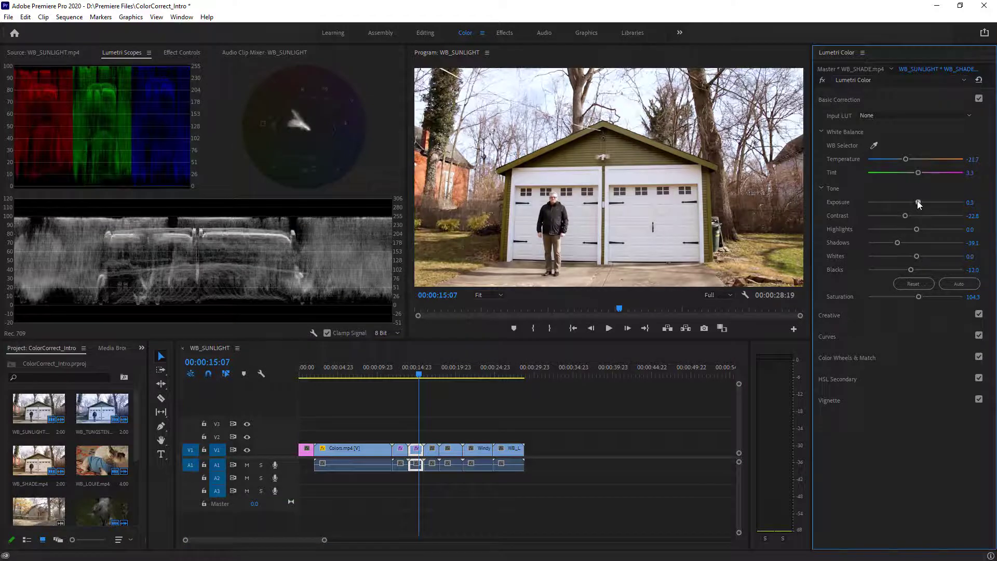
double_click(918, 201)
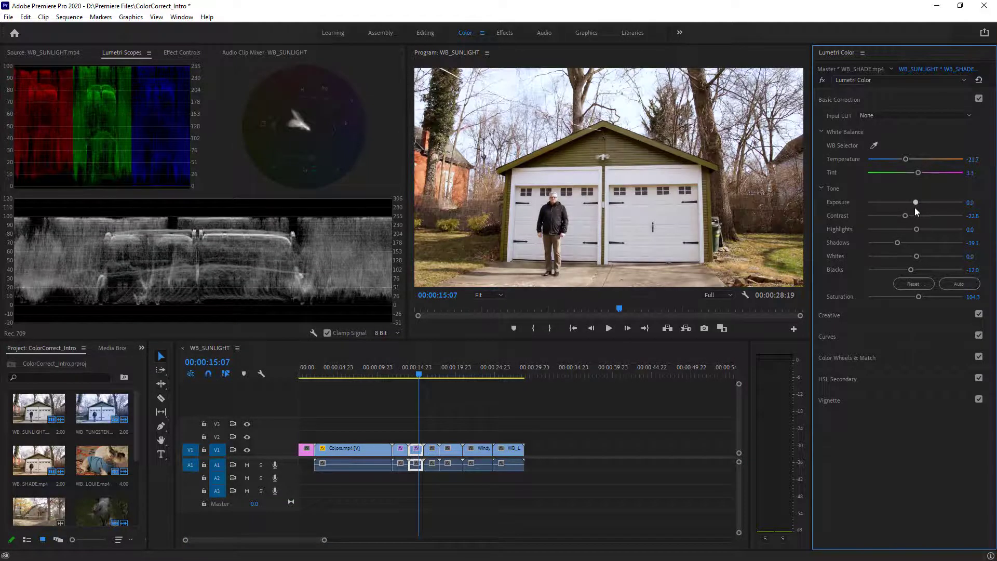
drag(915, 208, 916, 208)
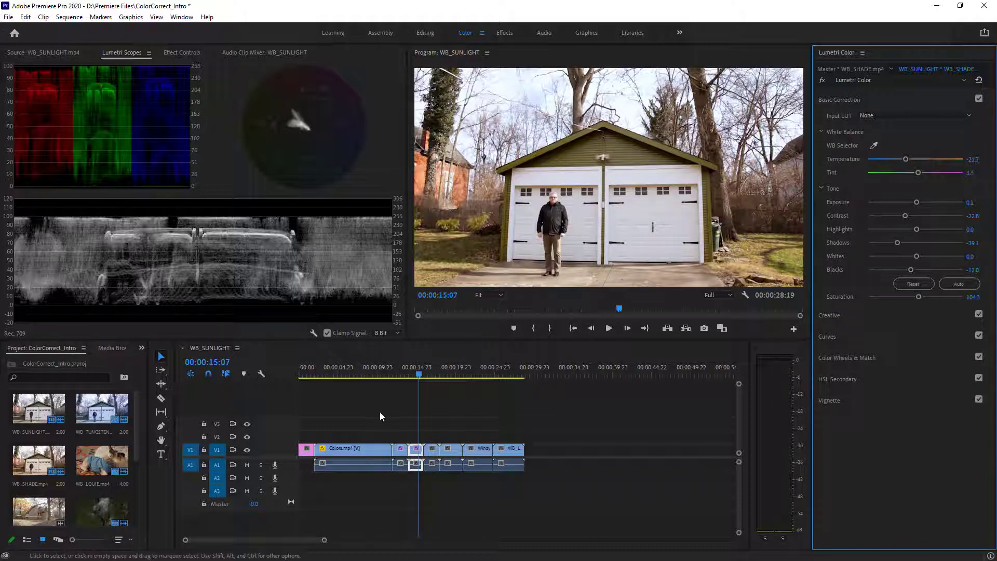
Step: White-balance the WB_TUNGSTEN clip by sampling the white garage door with the WB Selector
click(432, 367)
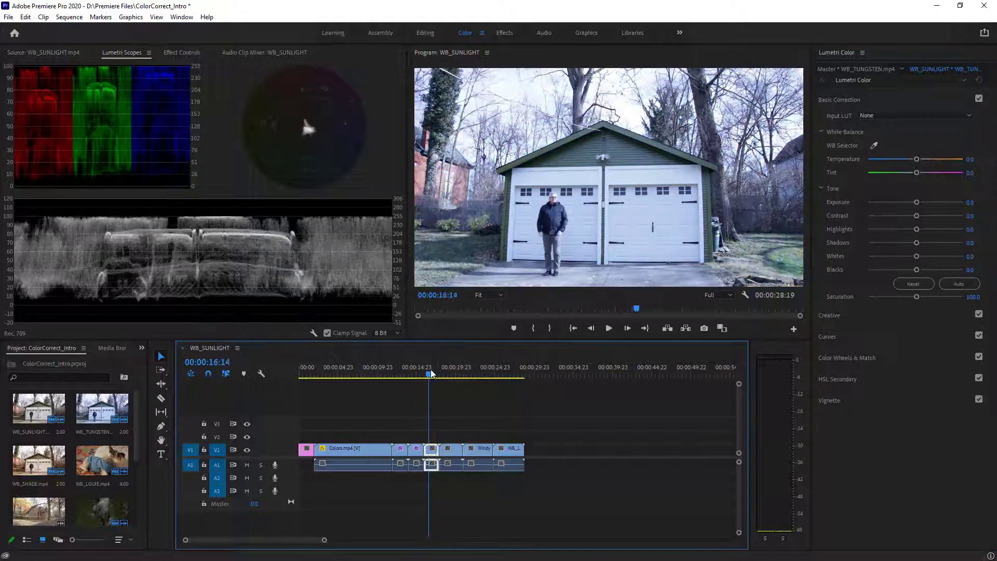
click(875, 147)
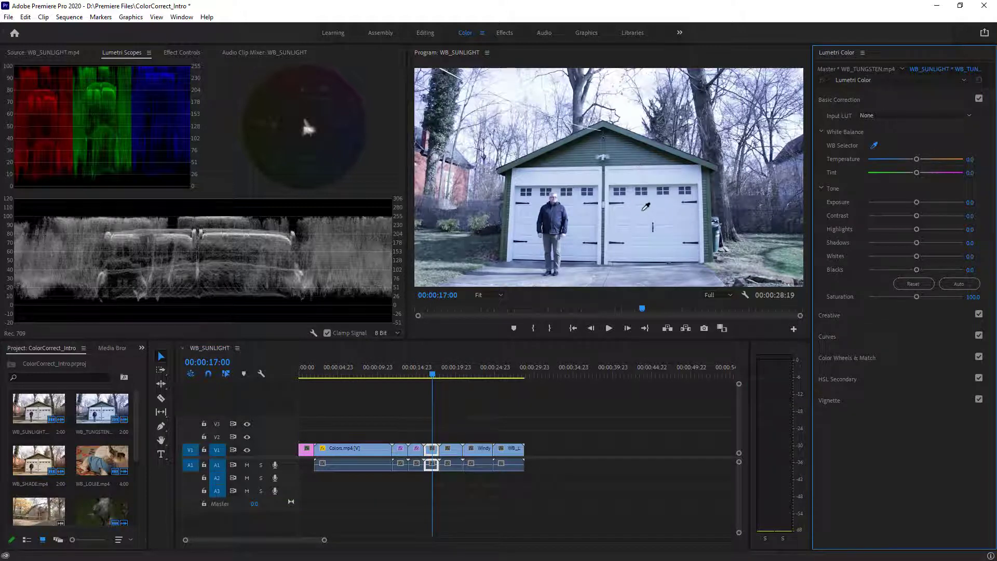
click(644, 217)
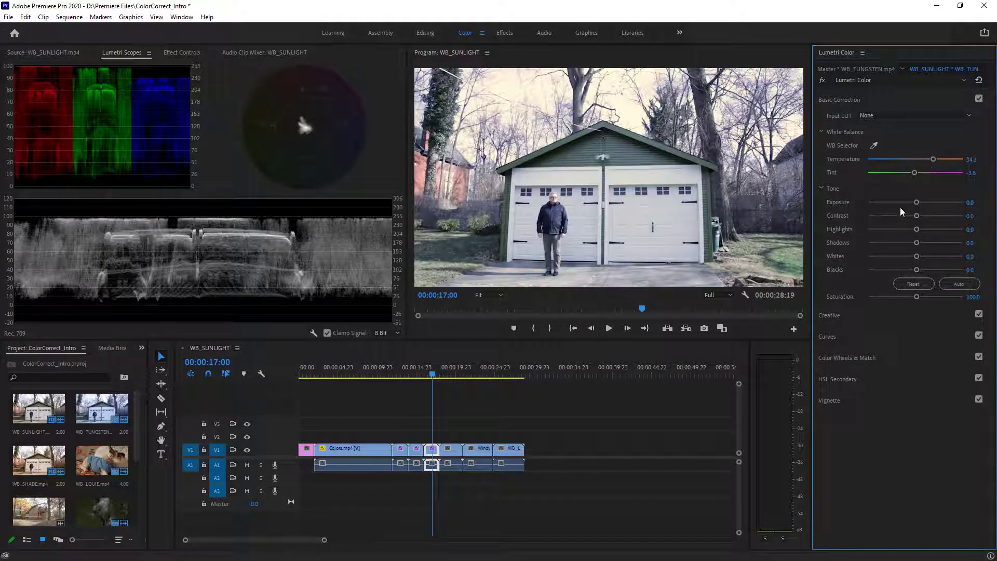
Step: Set the WB_TUNGSTEN clip's Exposure to -0.2, Contrast to -47.8, Highlights to 10.9, Shadows to -32.6, Whites to 28.3 and Blacks to -45.7
drag(918, 203, 916, 219)
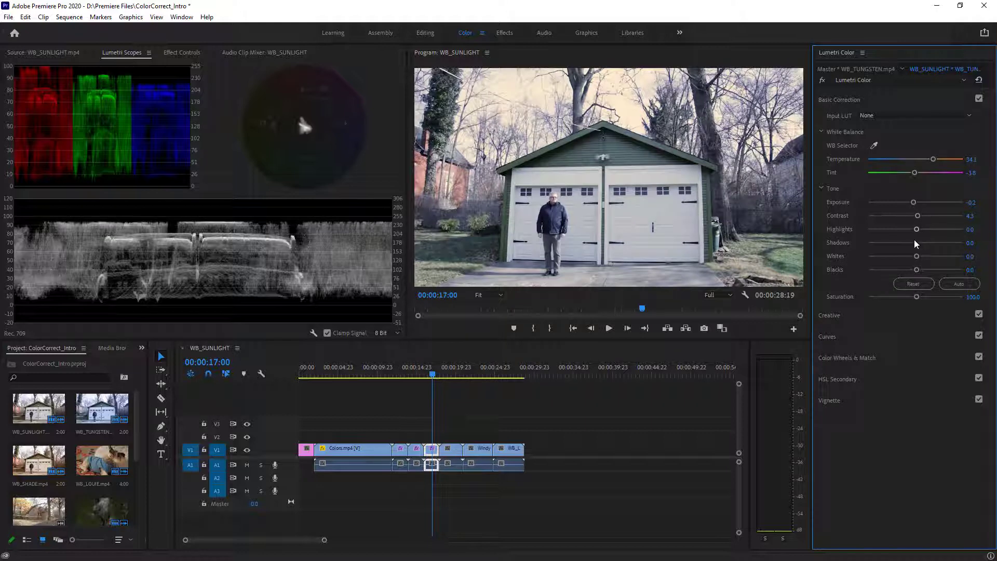
drag(917, 255, 894, 282)
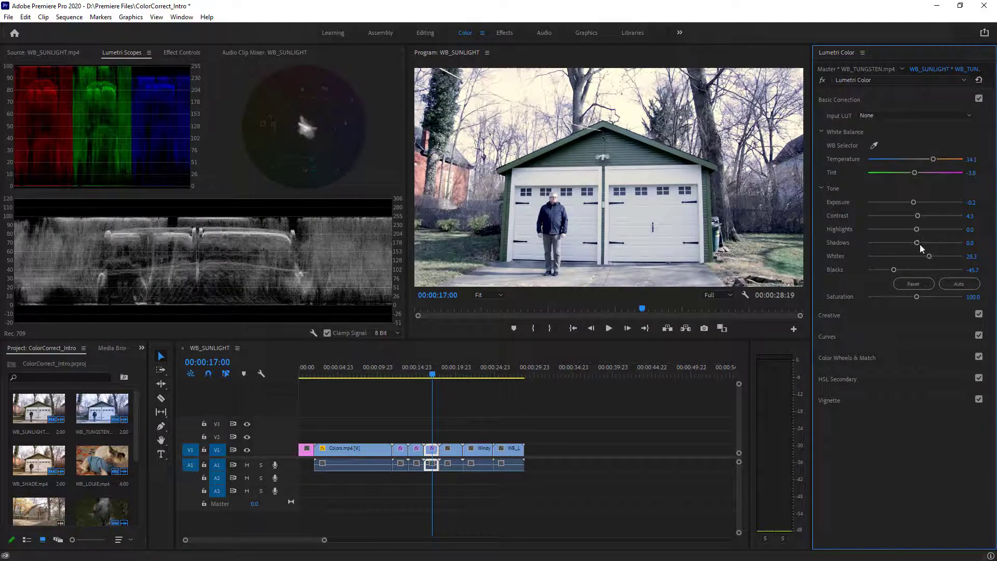
drag(919, 244, 892, 221)
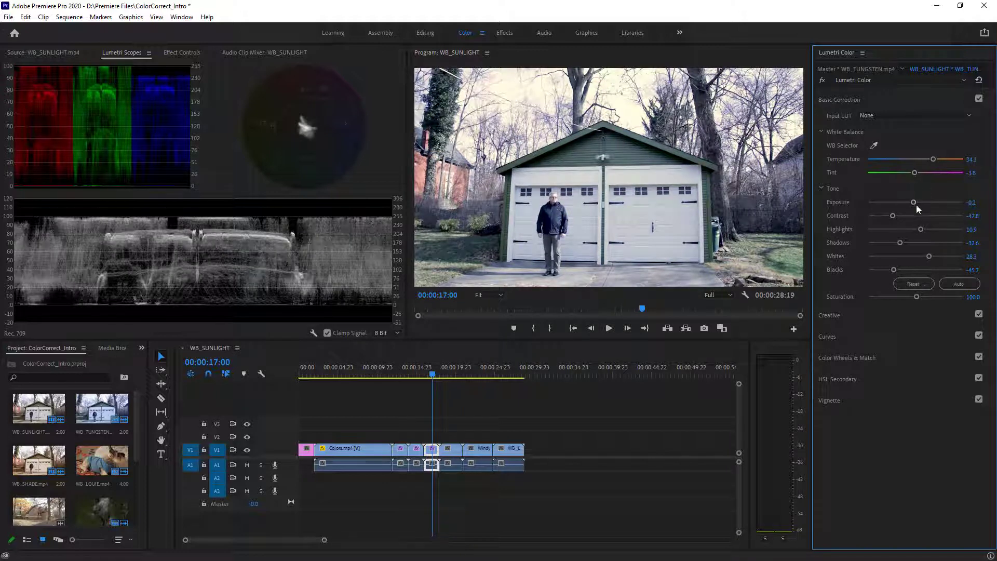
Step: Set the WB_TUNGSTEN clip's Temperature to 55.4, Tint to 8.7, Exposure to 0.2, Contrast to -34.8 and Highlights to 8.7
drag(914, 204, 917, 203)
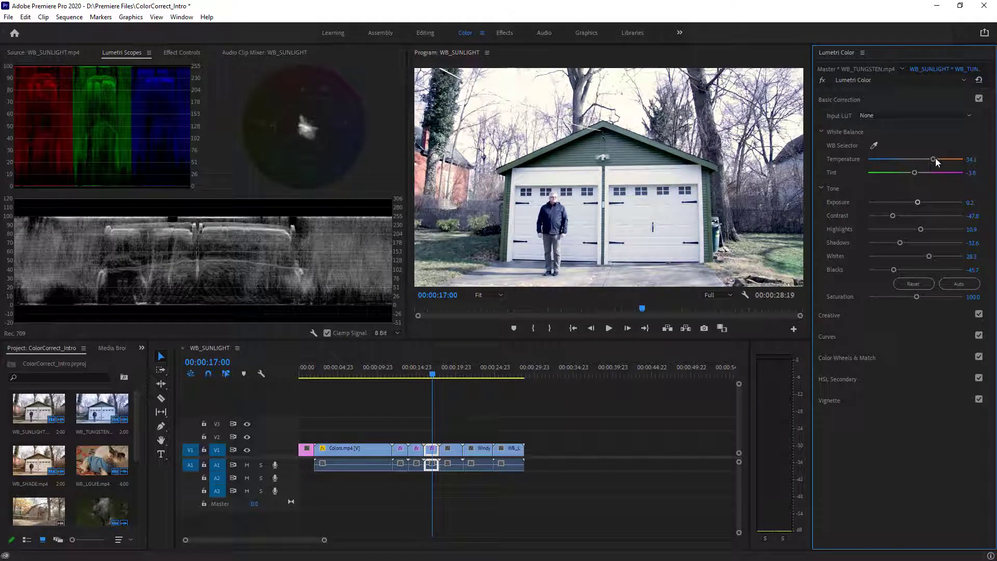
drag(934, 158, 911, 177)
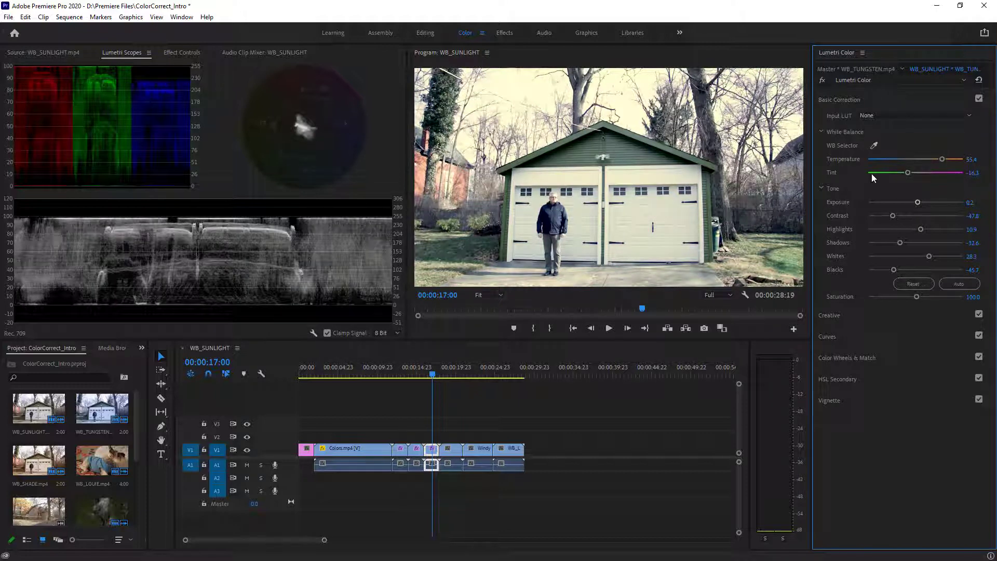
drag(907, 171, 916, 172)
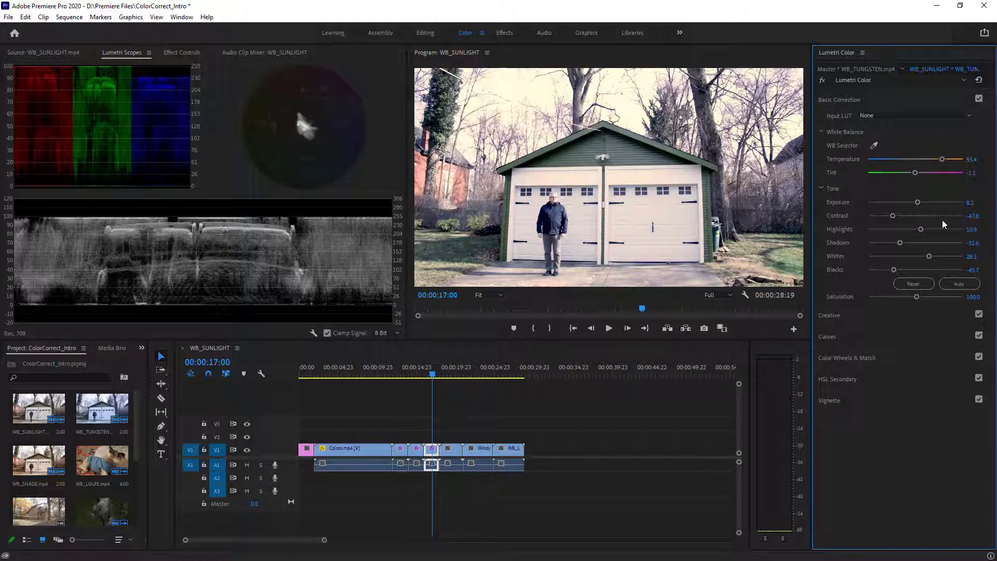
drag(889, 216, 920, 230)
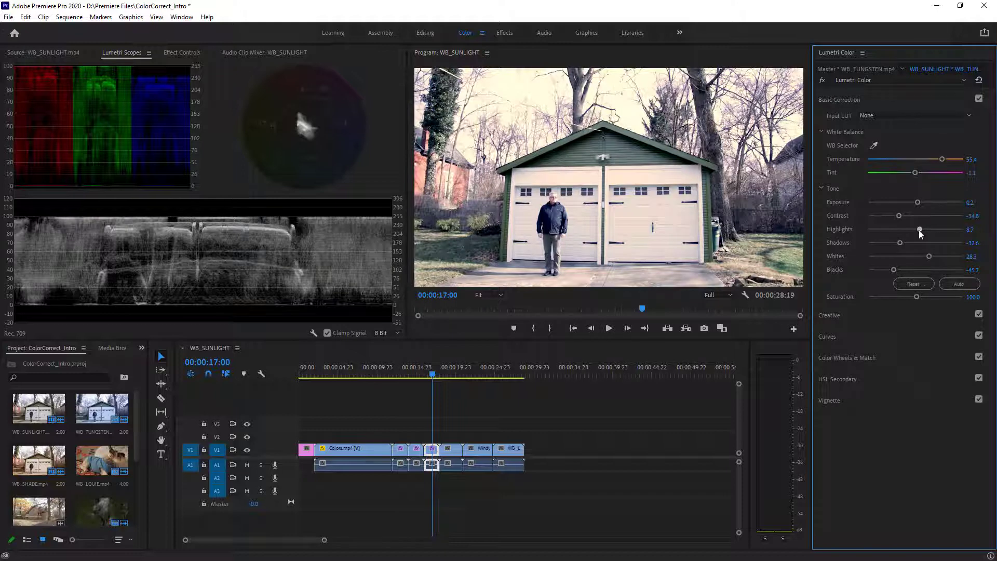
click(433, 375)
mouse_move(433, 375)
mouse_down()
mouse_move(399, 391)
mouse_move(436, 393)
mouse_up()
mouse_move(917, 172)
mouse_down()
mouse_move(930, 170)
mouse_move(918, 180)
mouse_up()
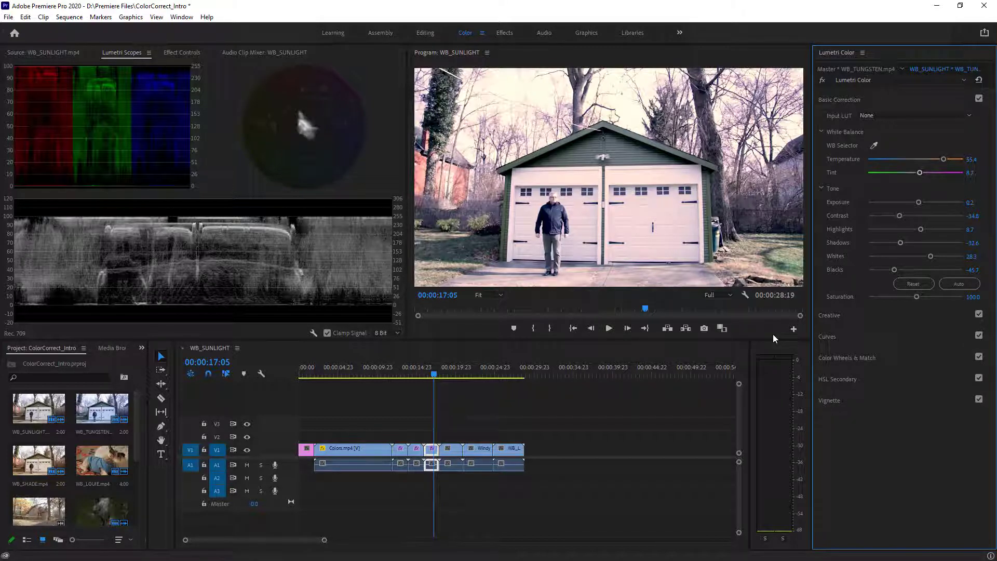
Step: Set the WB_Keyboard clip's Temperature to -62.0, Exposure to 0.6, Contrast to -51.1, Highlights to 71.7, Shadows to 4.3 and Blacks to -10.9
click(451, 370)
drag(454, 369, 454, 370)
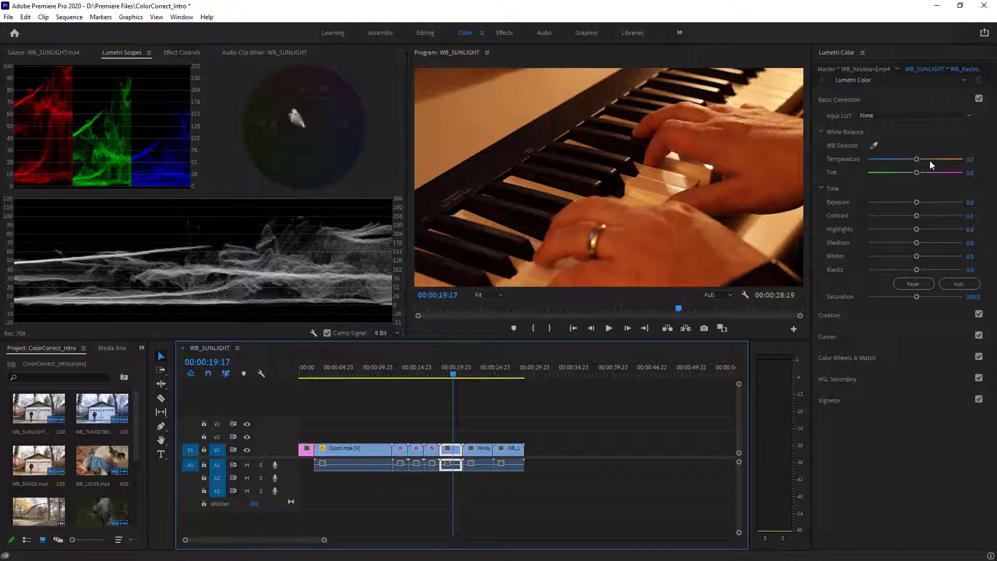
mouse_move(918, 164)
mouse_down()
mouse_move(869, 182)
mouse_move(915, 176)
mouse_up()
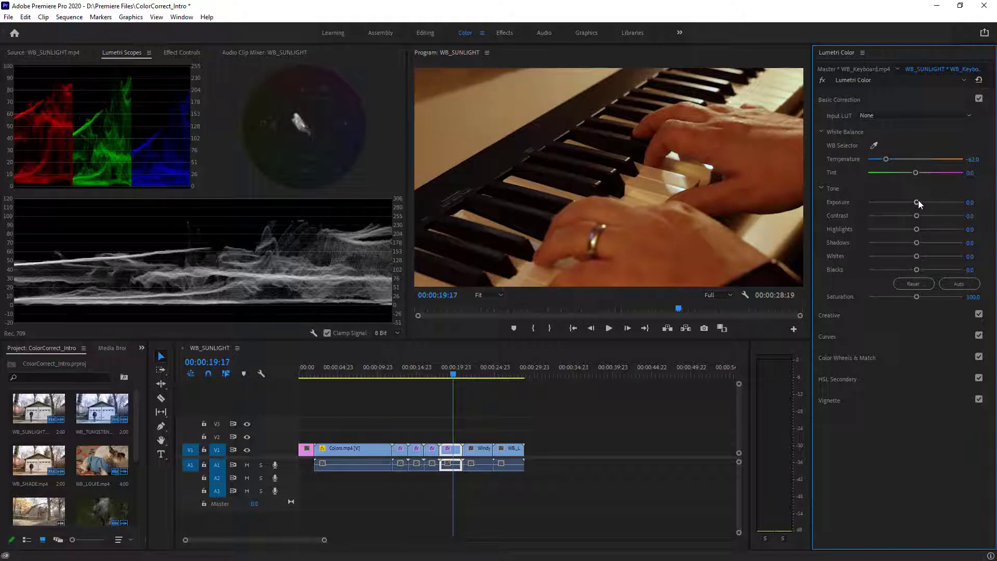
drag(919, 201, 890, 241)
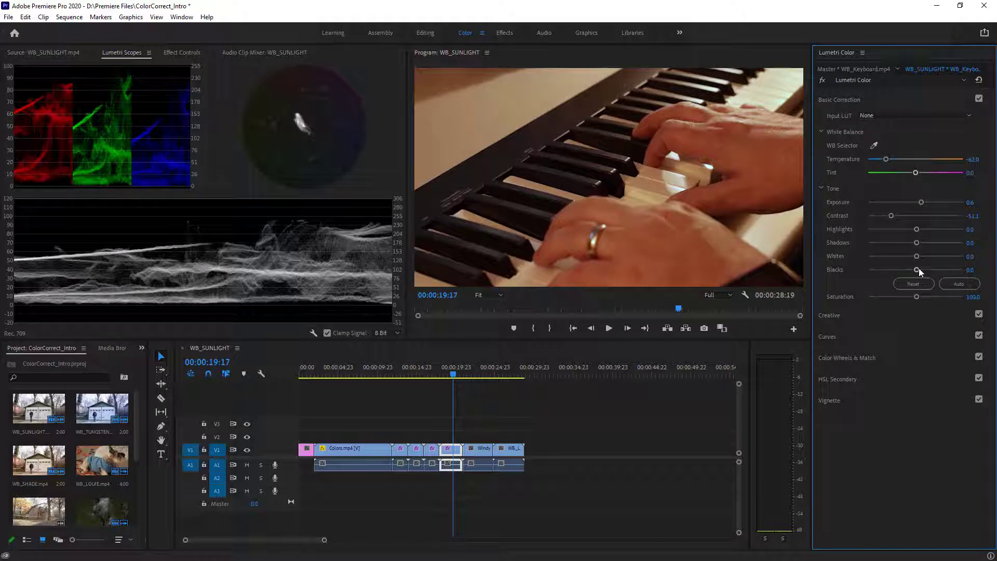
mouse_move(917, 269)
mouse_down()
mouse_move(899, 273)
mouse_move(909, 270)
mouse_up()
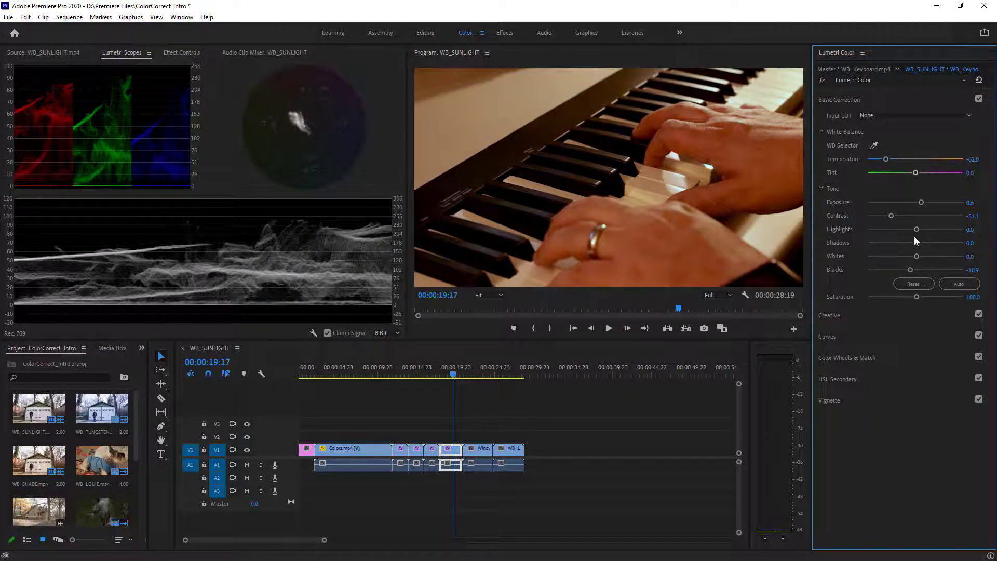
drag(916, 228, 917, 255)
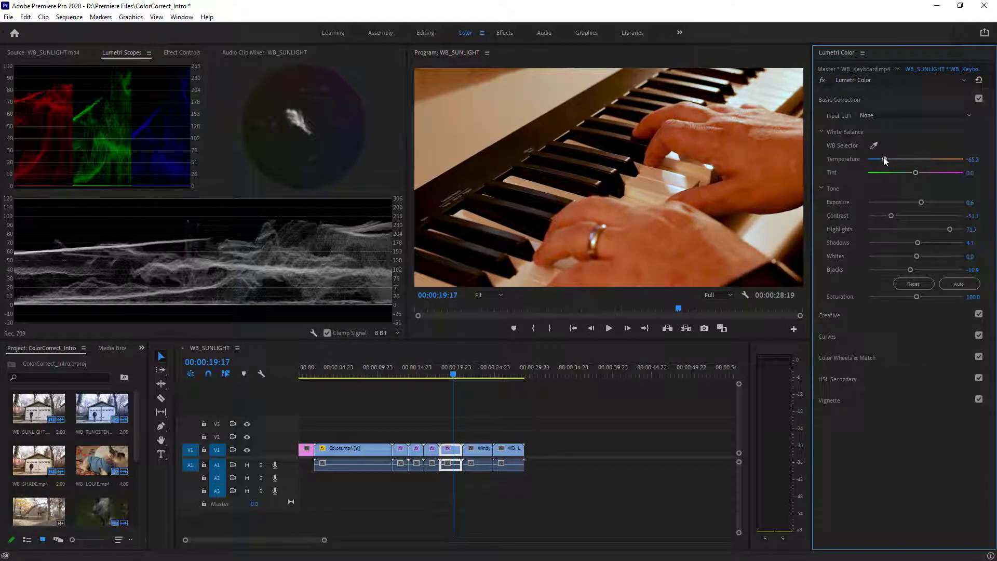
Step: Cool the WB_Keyboard clip to Temperature -100.0 with Tint 15.2, reset Contrast, and set Highlights to -14.1, Shadows to 5.4 and Whites to 42.4
mouse_move(883, 158)
mouse_down()
mouse_move(870, 170)
mouse_move(876, 165)
mouse_up()
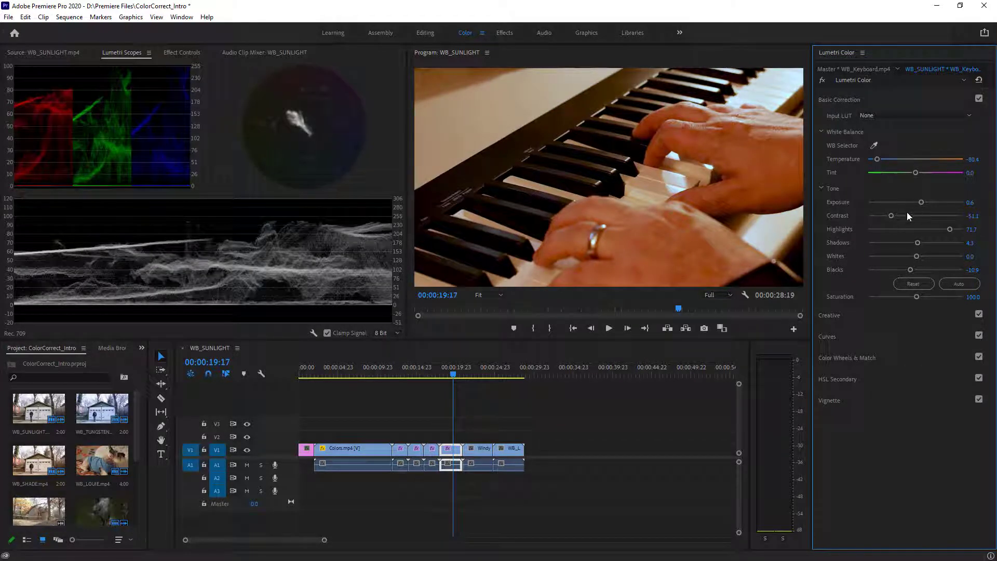
drag(889, 216, 920, 217)
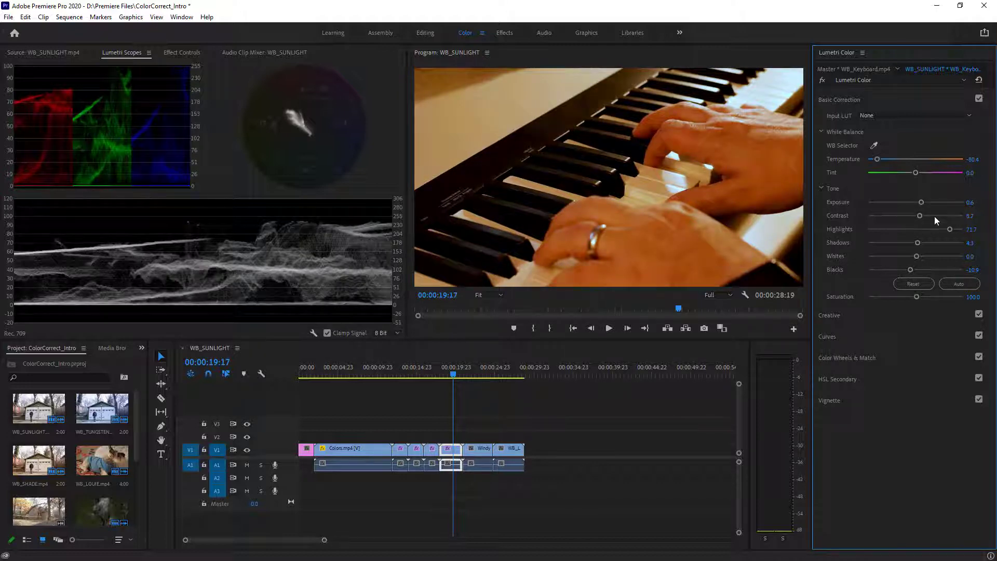
double_click(934, 216)
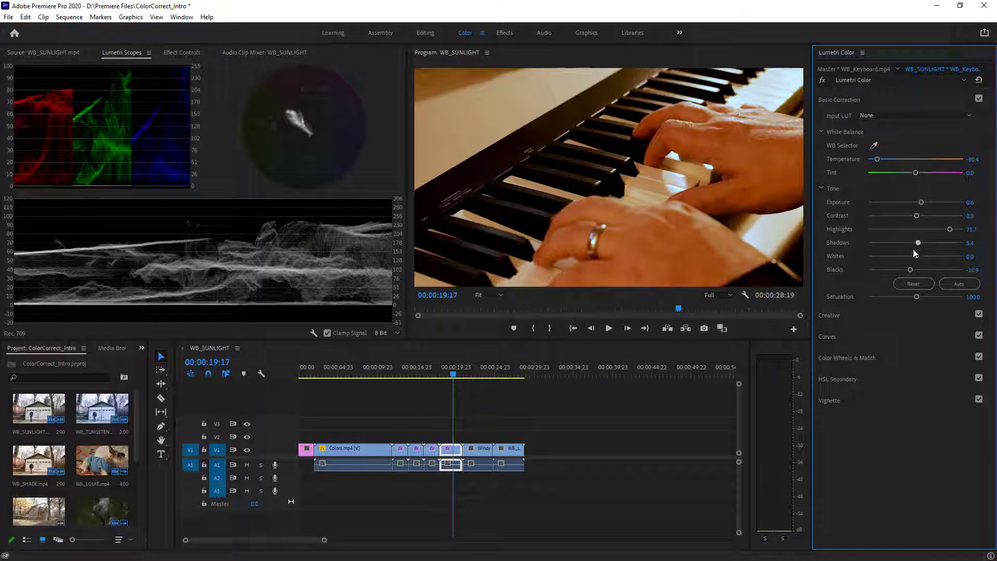
mouse_move(917, 256)
mouse_down()
mouse_move(936, 256)
mouse_move(945, 232)
mouse_move(890, 238)
mouse_move(931, 237)
mouse_move(908, 239)
mouse_up()
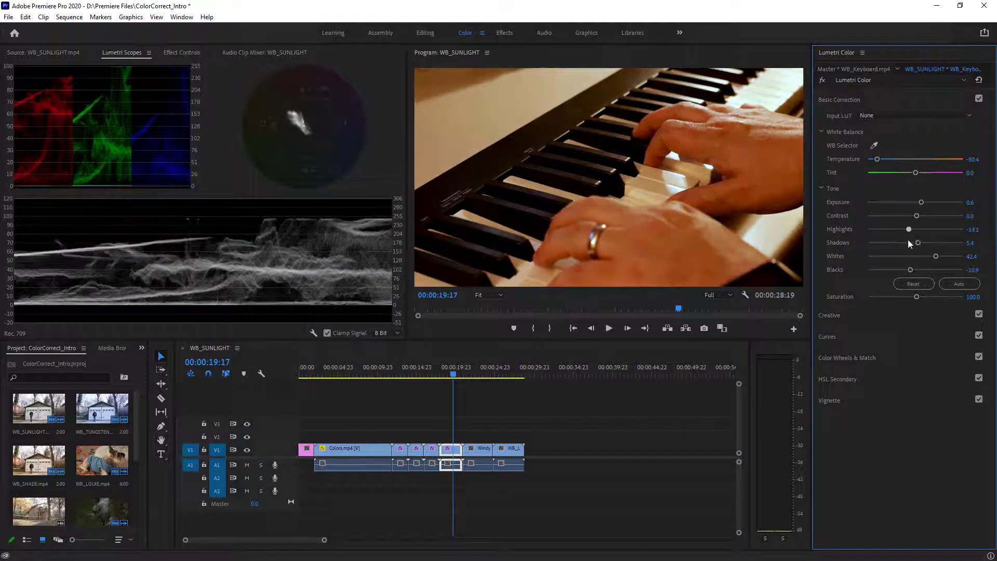
drag(915, 172, 922, 171)
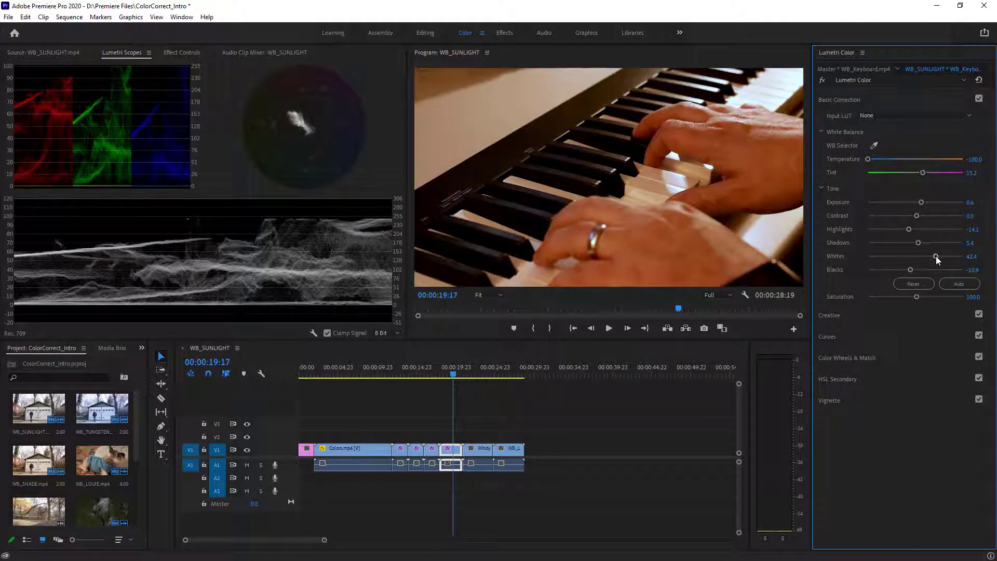
Step: Set the WB_Keyboard clip's Exposure to 0.5, Contrast to 25.0, Highlights to 23.9, Shadows to 35.9 and Blacks to -14.1
drag(911, 269, 933, 249)
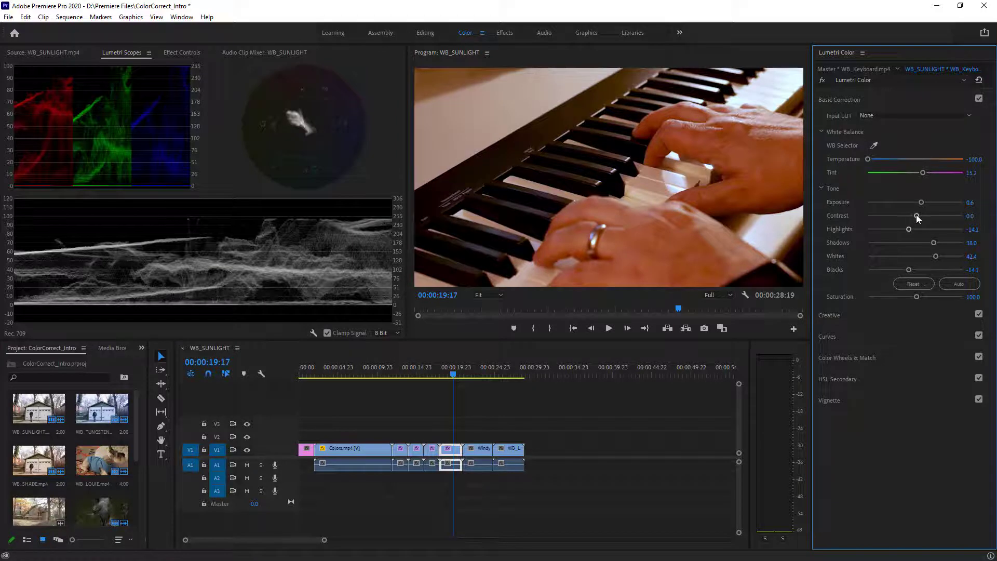
drag(917, 215, 948, 227)
mouse_move(937, 234)
mouse_down()
mouse_move(926, 238)
mouse_move(946, 231)
mouse_up()
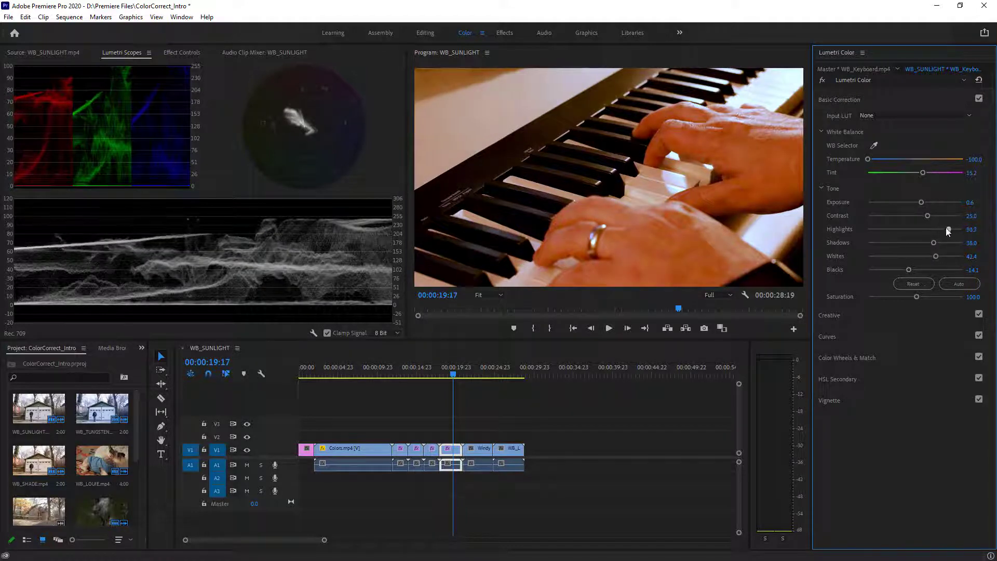
mouse_move(934, 253)
mouse_down()
mouse_move(891, 266)
mouse_move(936, 256)
mouse_move(930, 234)
mouse_move(902, 248)
mouse_move(933, 243)
mouse_up()
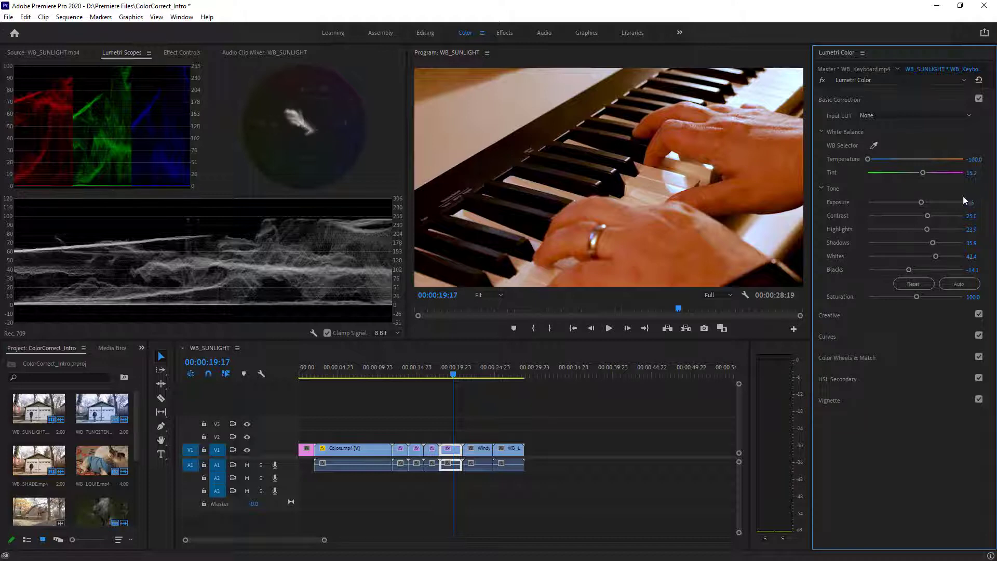
drag(922, 202, 921, 206)
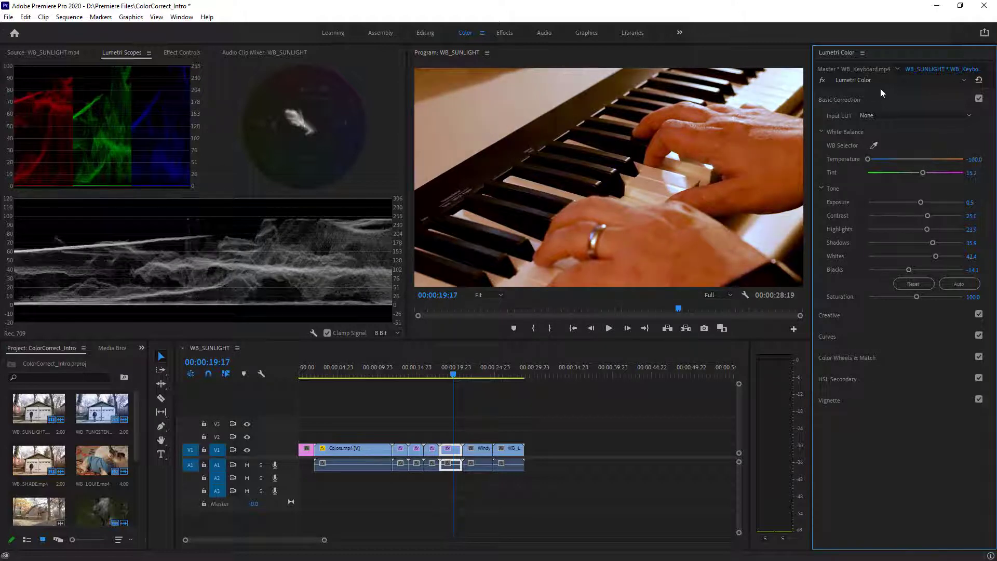
Step: Compare the WB_Keyboard clip with Basic Correction off and on, and play back part of the corrected clip
click(979, 98)
click(979, 99)
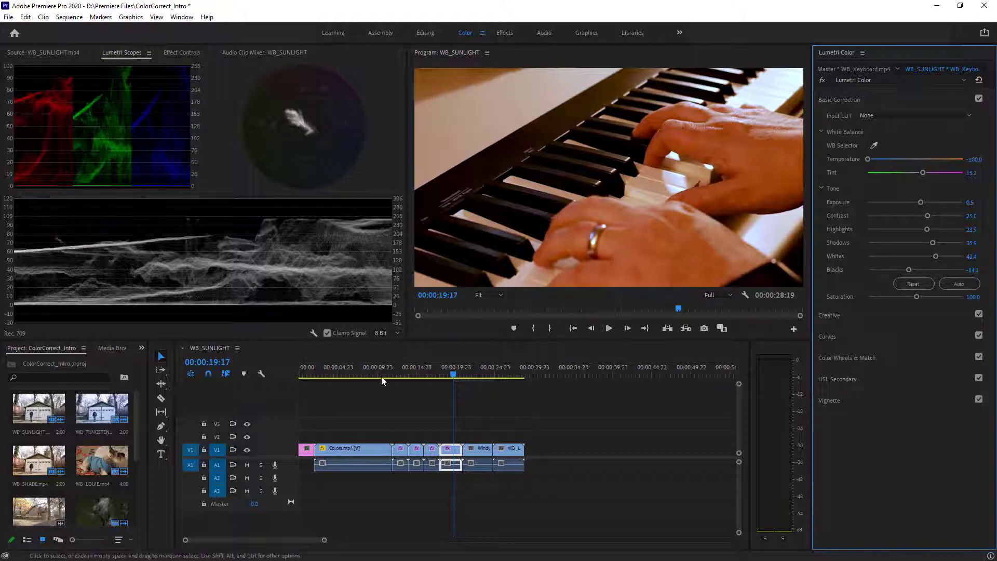
click(444, 372)
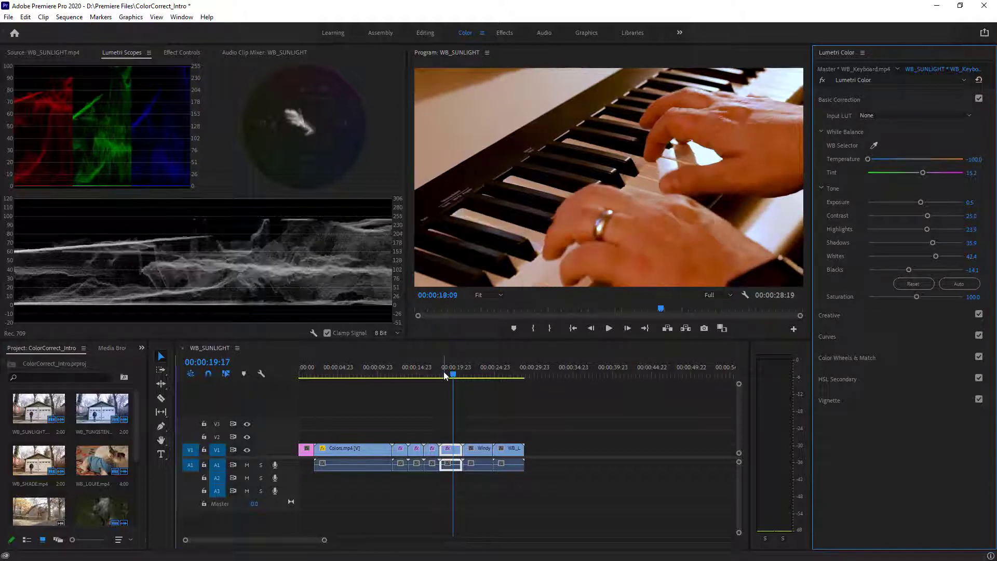
key(space)
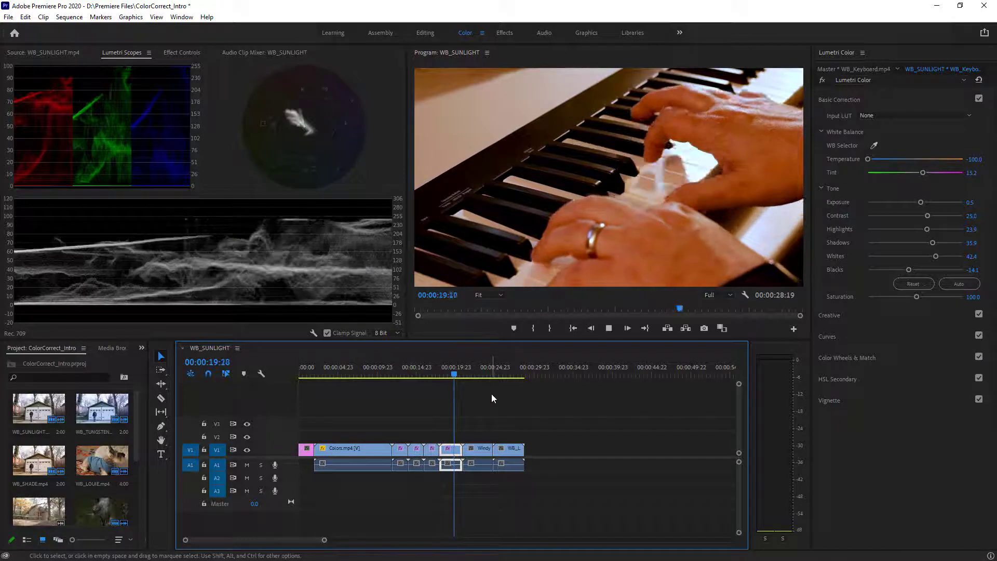
key(space)
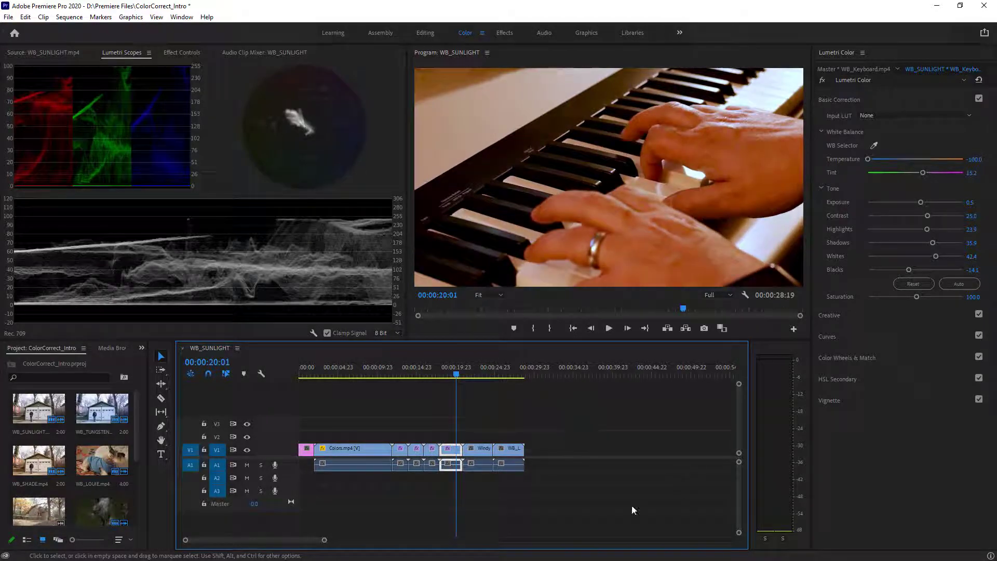
Step: Set the WindyMeadow clip's Exposure to 2.6, Contrast to 16.3, Highlights to -8.7, Shadows to -9.8, Whites to 23.9 and Blacks to -1.1
click(478, 373)
drag(478, 373, 478, 374)
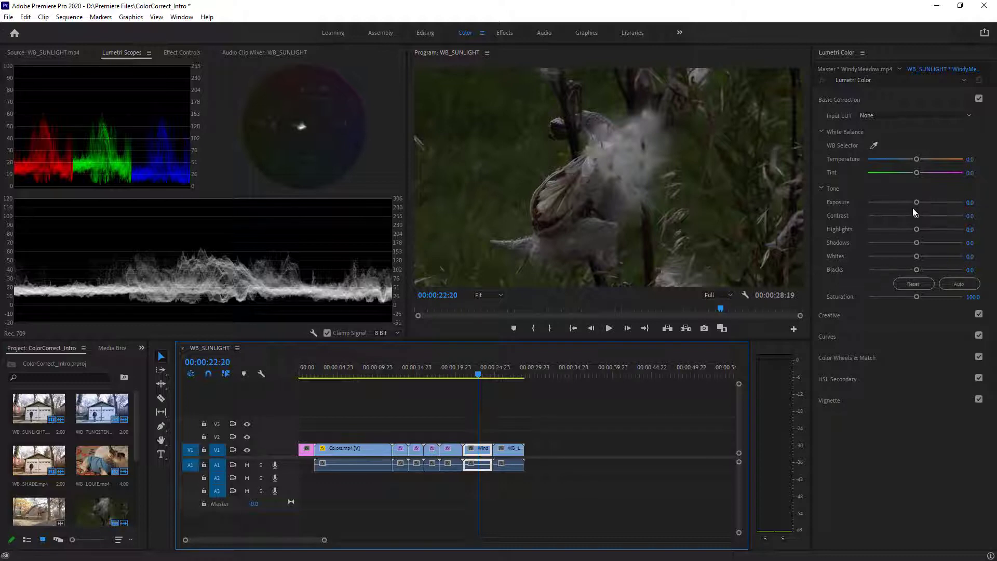
drag(917, 202, 939, 195)
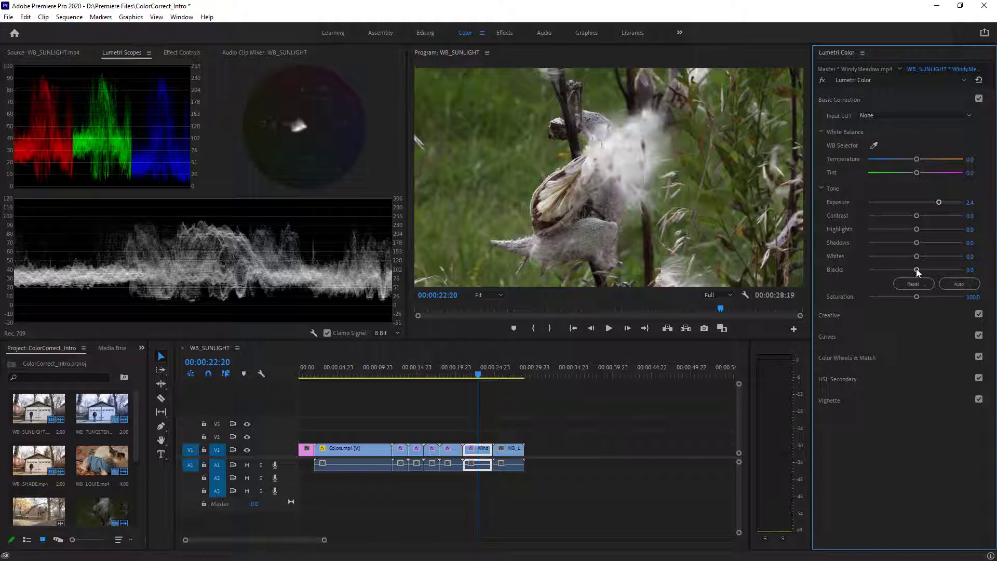
drag(917, 269, 937, 253)
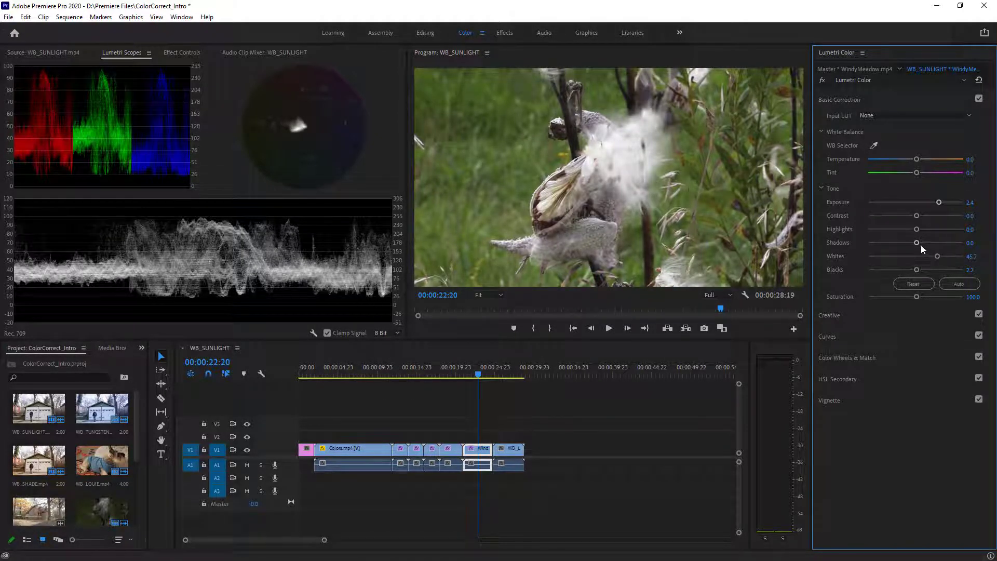
drag(917, 216, 939, 203)
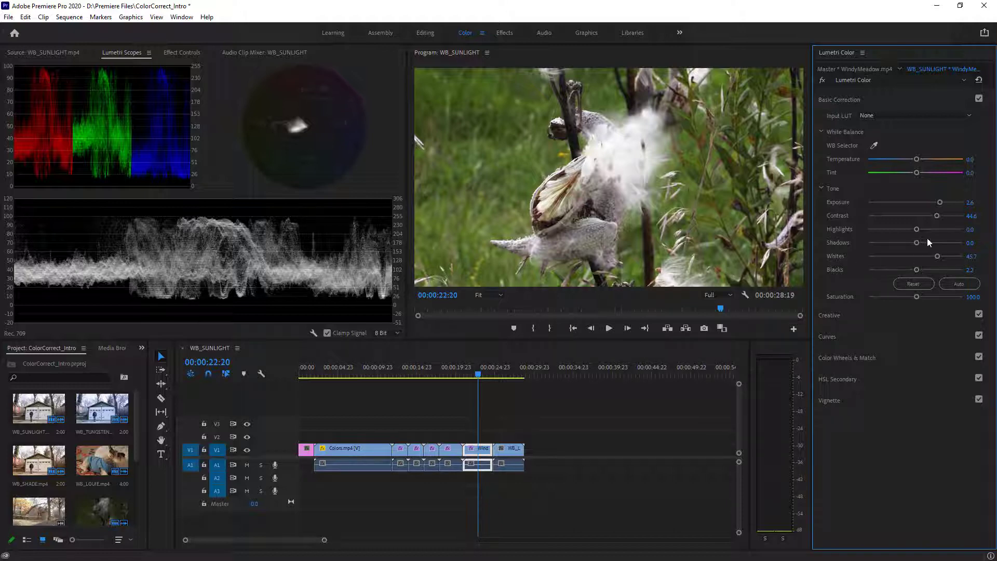
drag(917, 243, 910, 264)
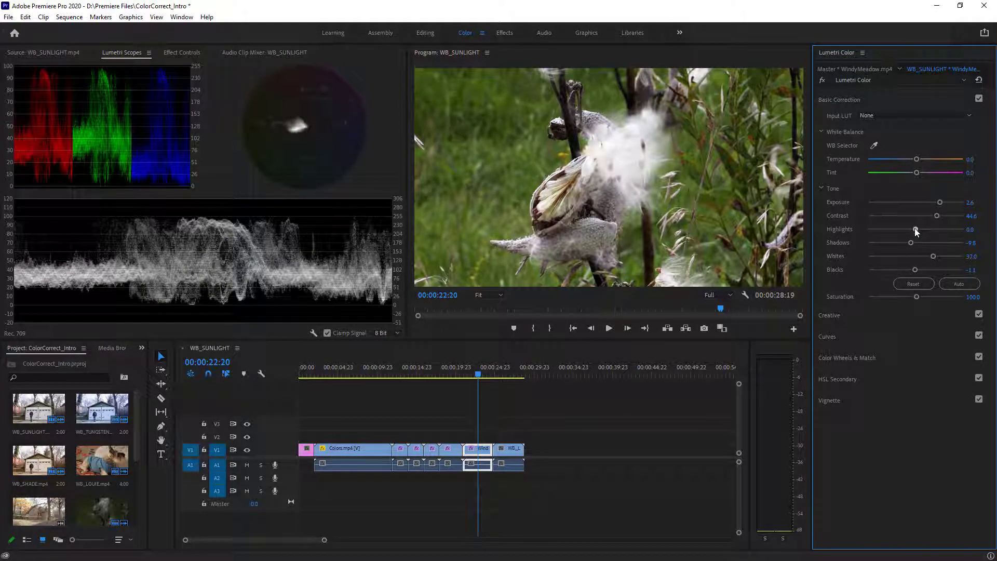
drag(916, 236, 927, 256)
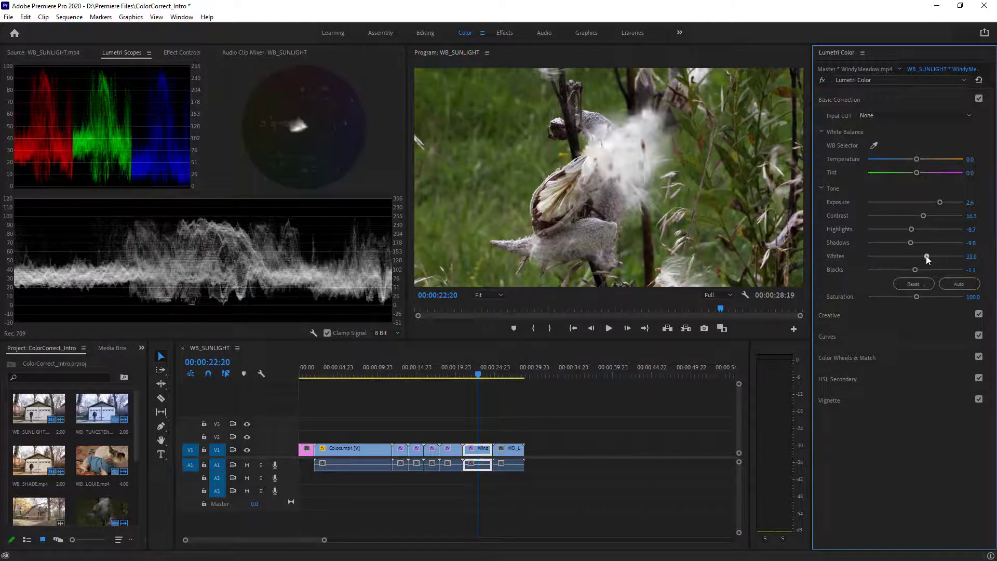
Step: Warm the WindyMeadow clip to Temperature 20.7 and compare it with Basic Correction off and on
mouse_move(914, 296)
mouse_down()
mouse_move(926, 295)
mouse_move(914, 300)
mouse_up()
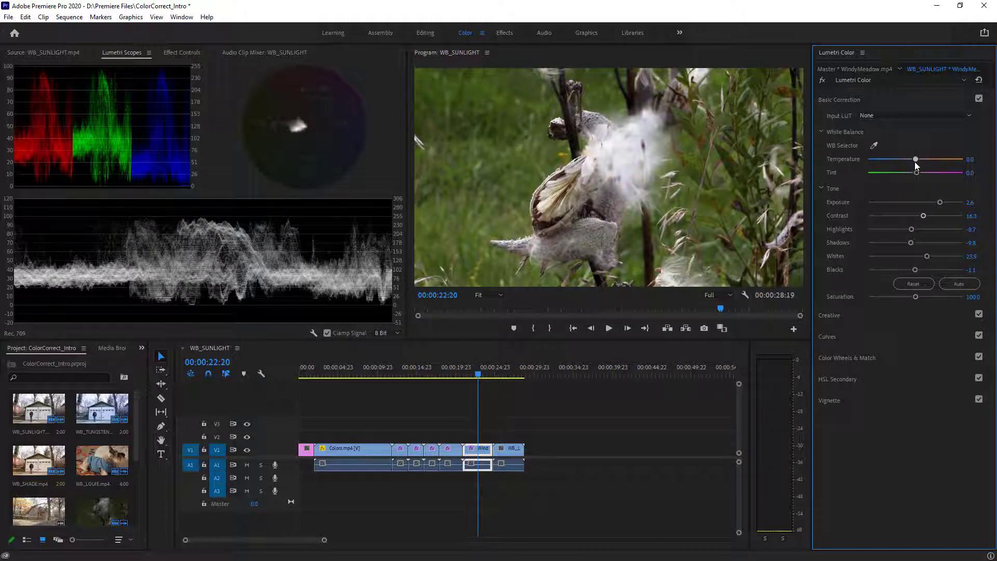
mouse_move(916, 160)
mouse_down()
mouse_move(906, 173)
mouse_move(930, 161)
mouse_move(923, 169)
mouse_up()
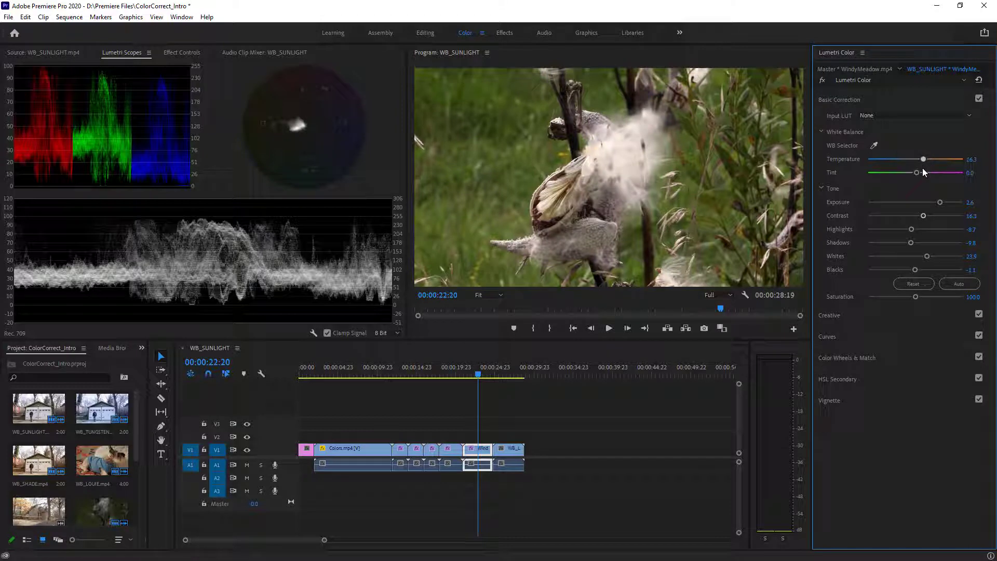
drag(923, 168, 925, 167)
click(980, 99)
click(980, 99)
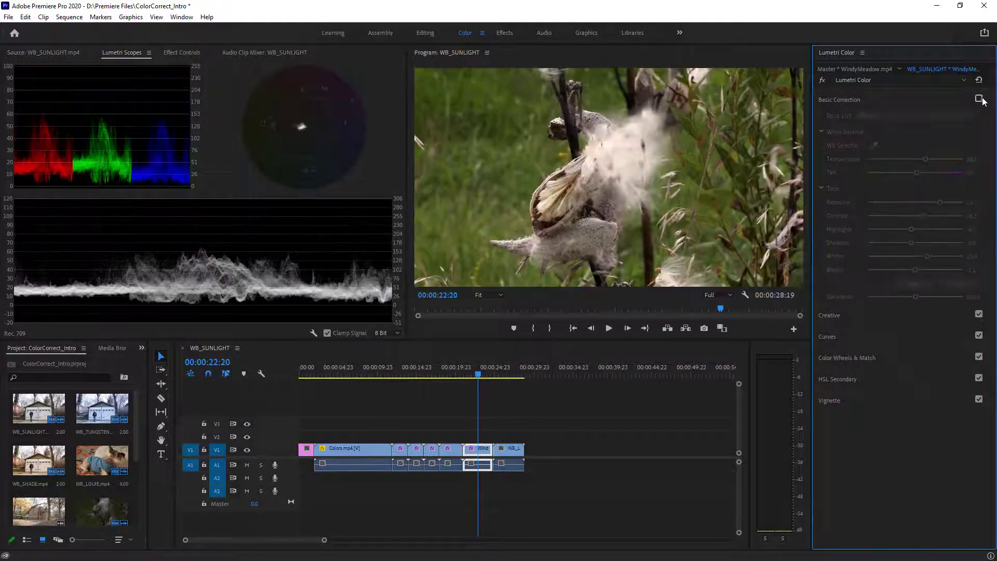
Step: Set the WindyMeadow clip's Shadows to 22.8, Blacks to 0.0, Exposure to 3.2, Highlights to 2.2 and Saturation to 106.5
drag(909, 244, 917, 272)
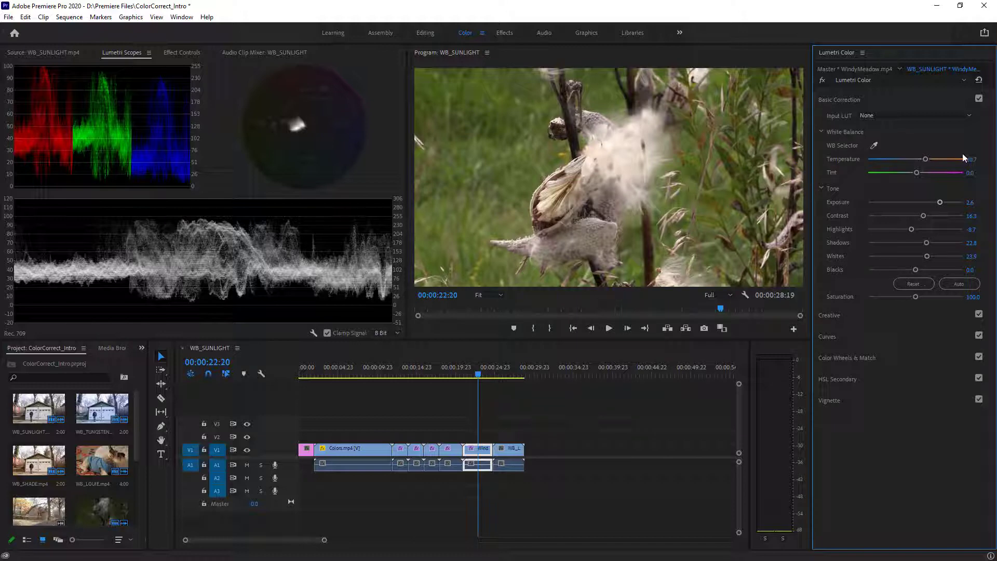
drag(940, 202, 917, 228)
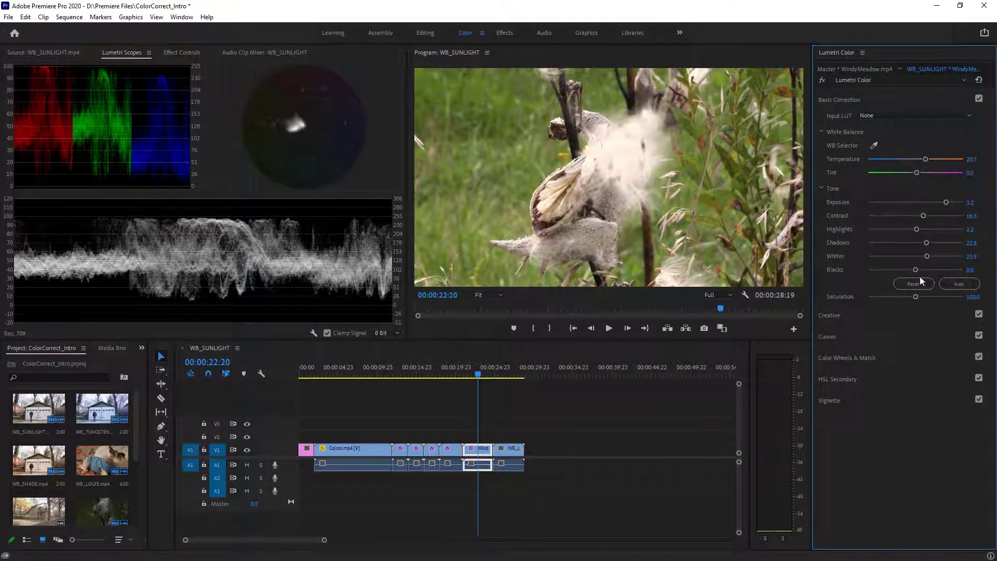
mouse_move(917, 299)
mouse_down()
mouse_move(903, 300)
mouse_move(919, 297)
mouse_up()
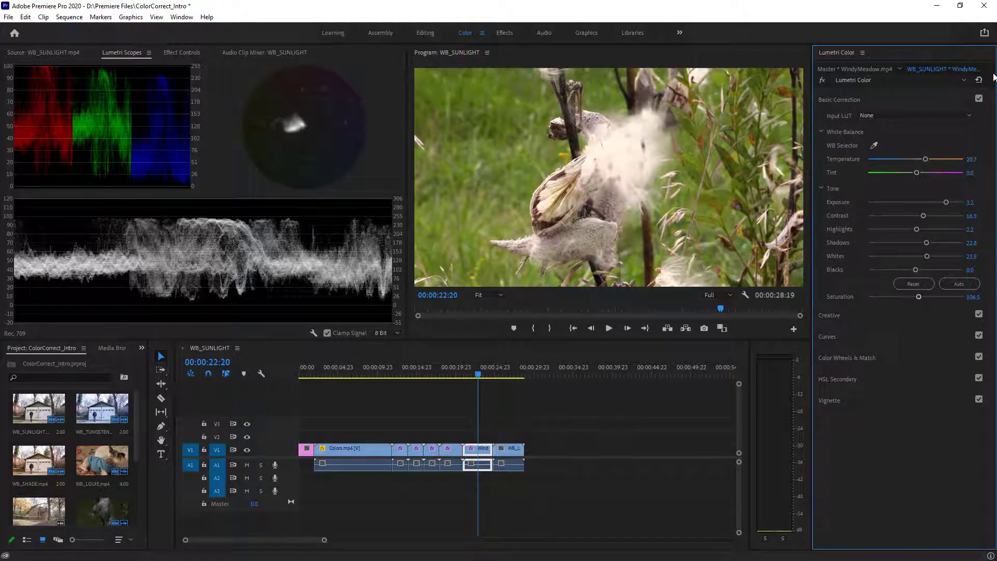
Step: Compare the WindyMeadow clip with Basic Correction off and on, and set its Whites to -23.9 and Highlights to 26.1
click(980, 98)
click(979, 98)
drag(916, 233, 903, 268)
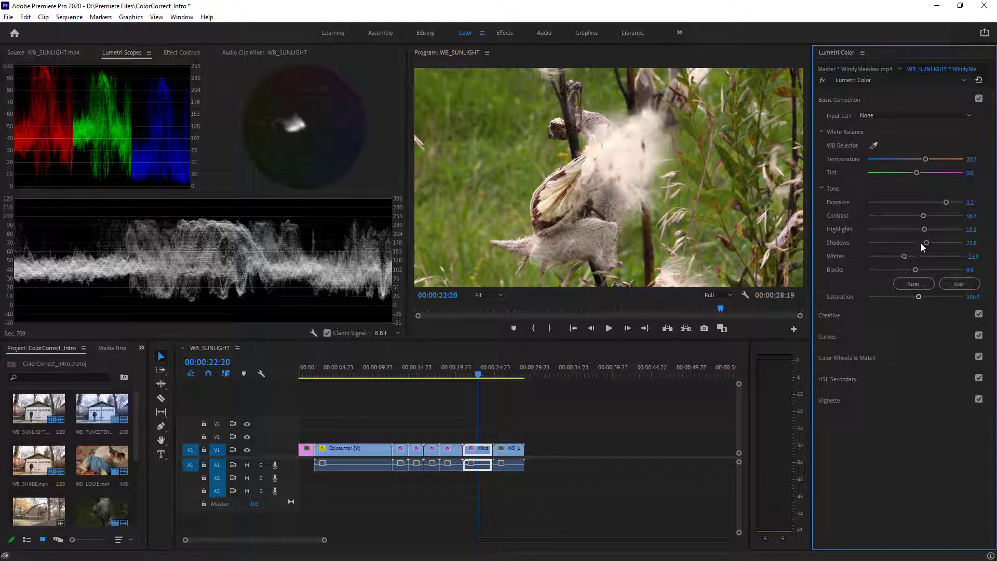
mouse_move(925, 229)
mouse_down()
mouse_move(939, 229)
mouse_move(919, 238)
mouse_move(927, 239)
mouse_up()
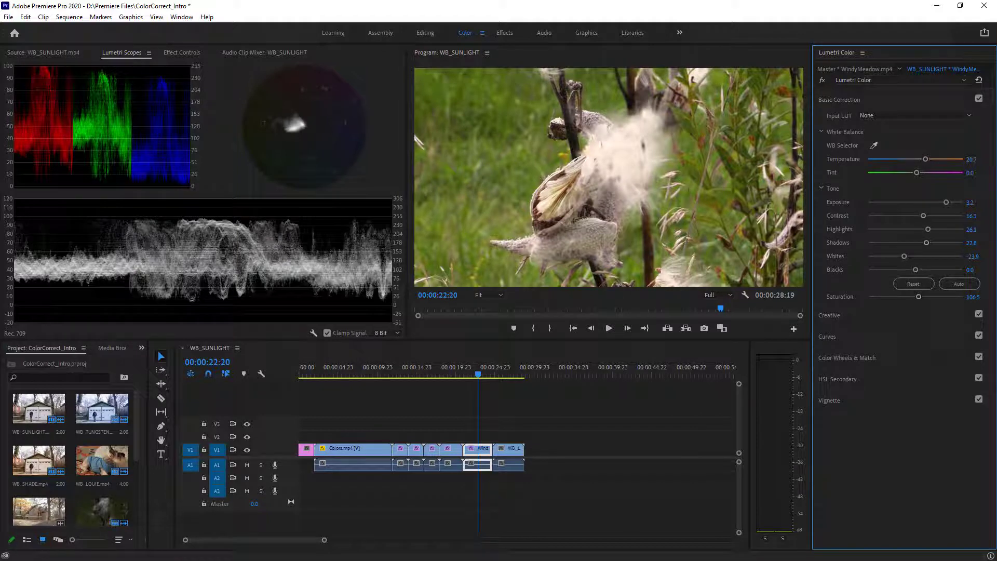
Step: Move the playhead to the WB_LOUIE clip and correct its white balance to Temperature -33.7 and Tint -1.1
click(510, 374)
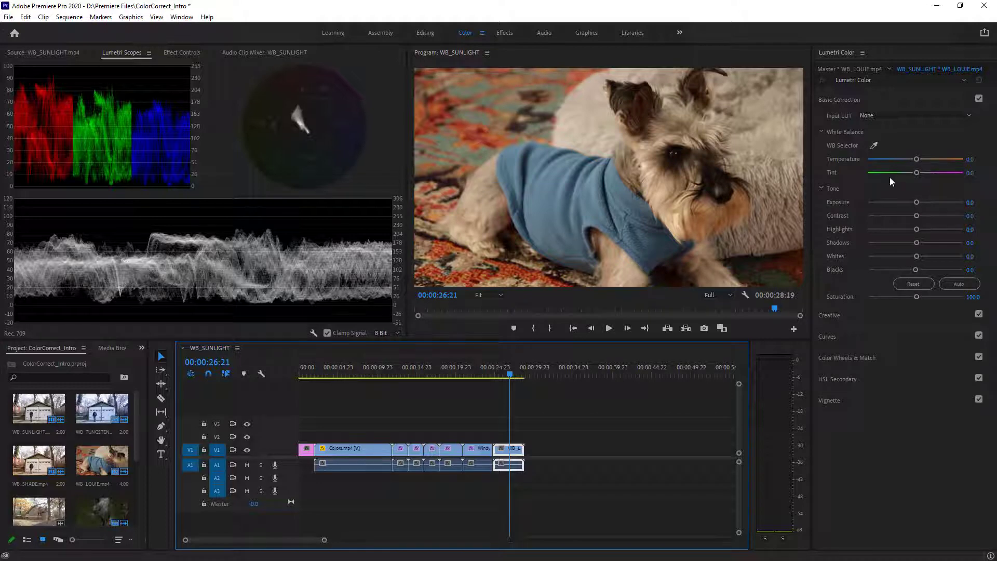
drag(915, 159, 896, 164)
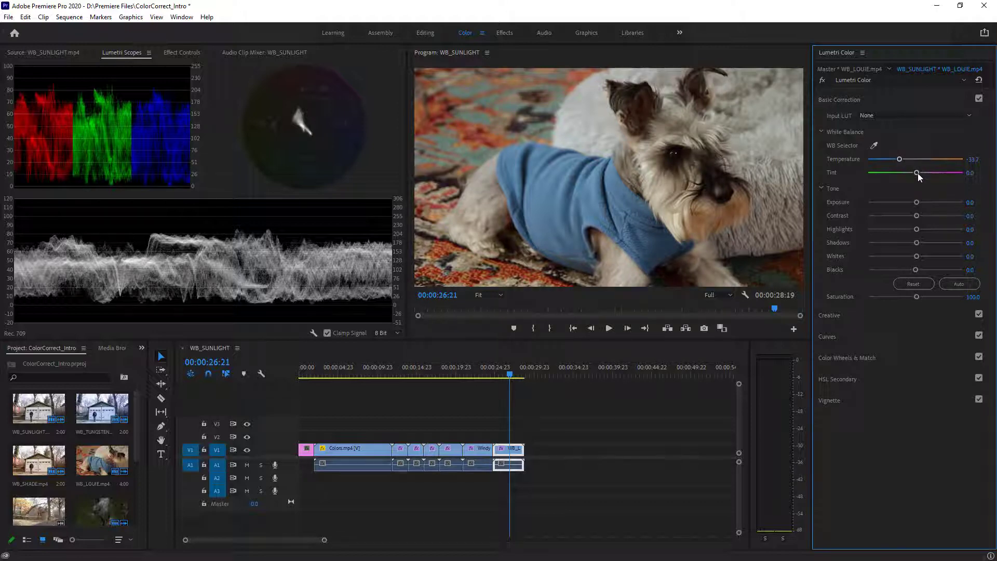
drag(918, 172, 915, 176)
drag(915, 177, 918, 182)
drag(915, 179, 914, 178)
Step: Set the WB_LOUIE clip's Exposure to 0.7 and Contrast to 40.2
drag(918, 201, 924, 201)
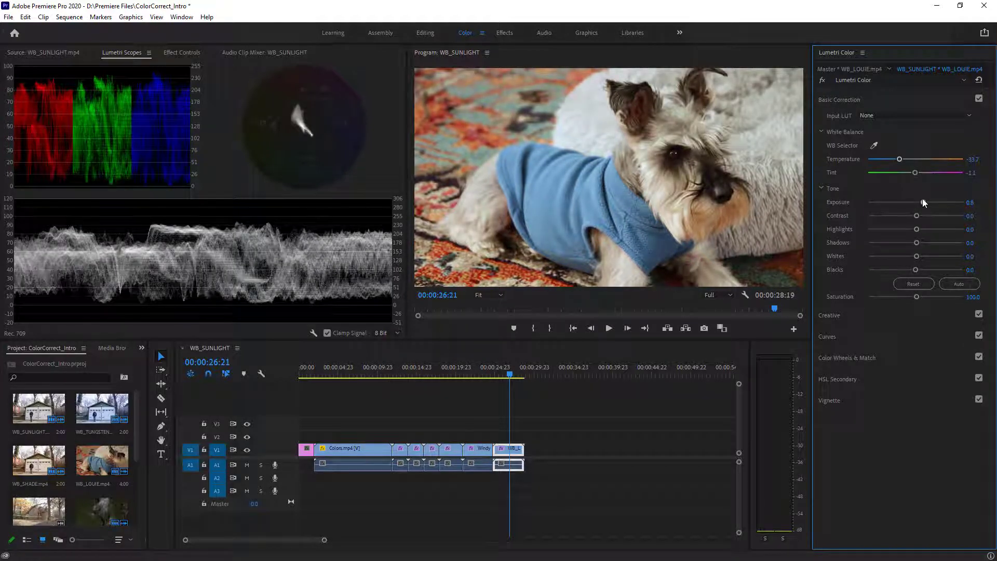
drag(921, 201, 924, 201)
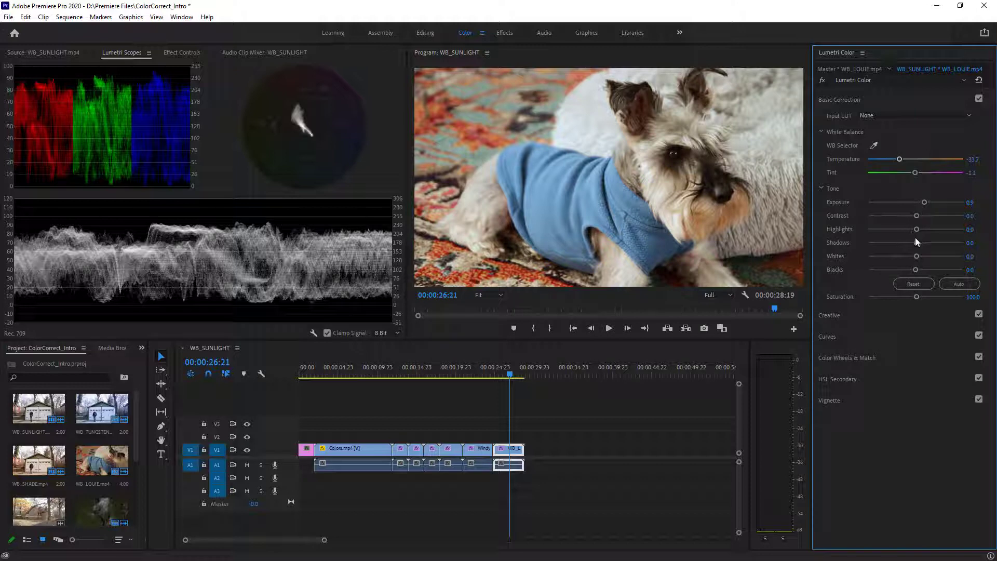
mouse_move(924, 202)
mouse_down()
mouse_move(928, 212)
mouse_move(959, 213)
mouse_move(918, 204)
mouse_up()
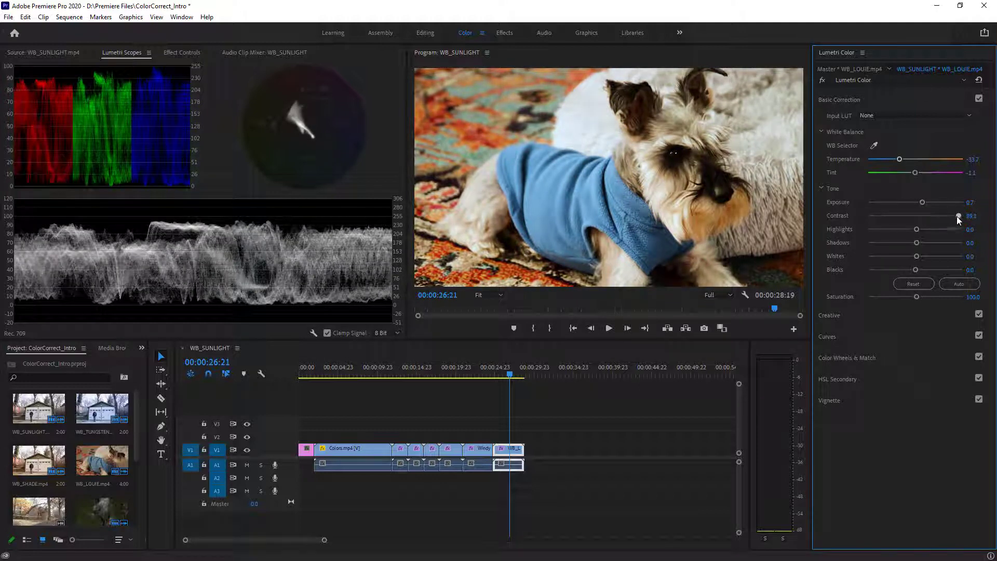
drag(957, 216, 934, 223)
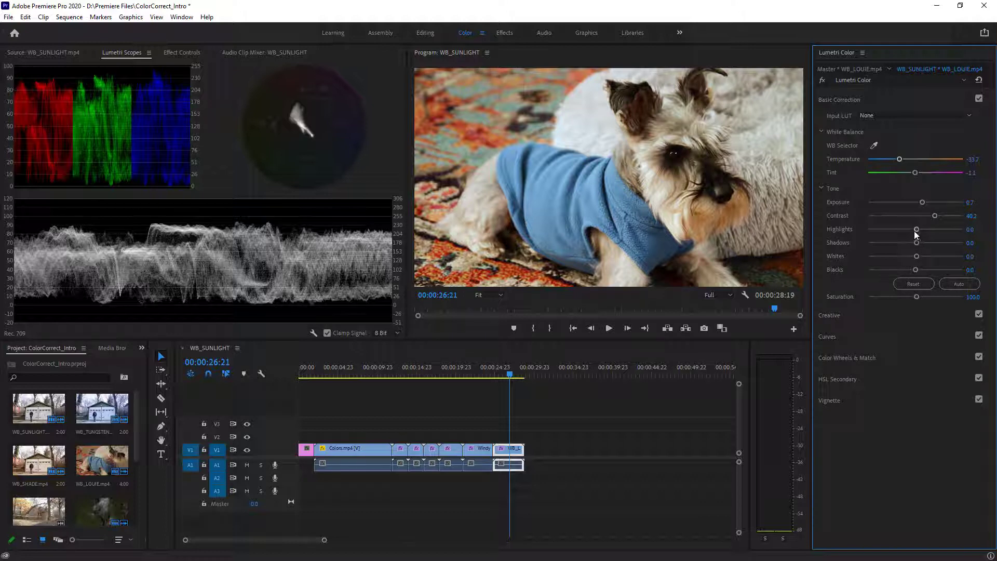
Step: Set the WB_LOUIE clip's Whites to 18.5, Highlights to -63.0, Blacks to -1.1 and Shadows to 19.6
mouse_move(916, 254)
mouse_down()
mouse_move(937, 246)
mouse_move(925, 253)
mouse_up()
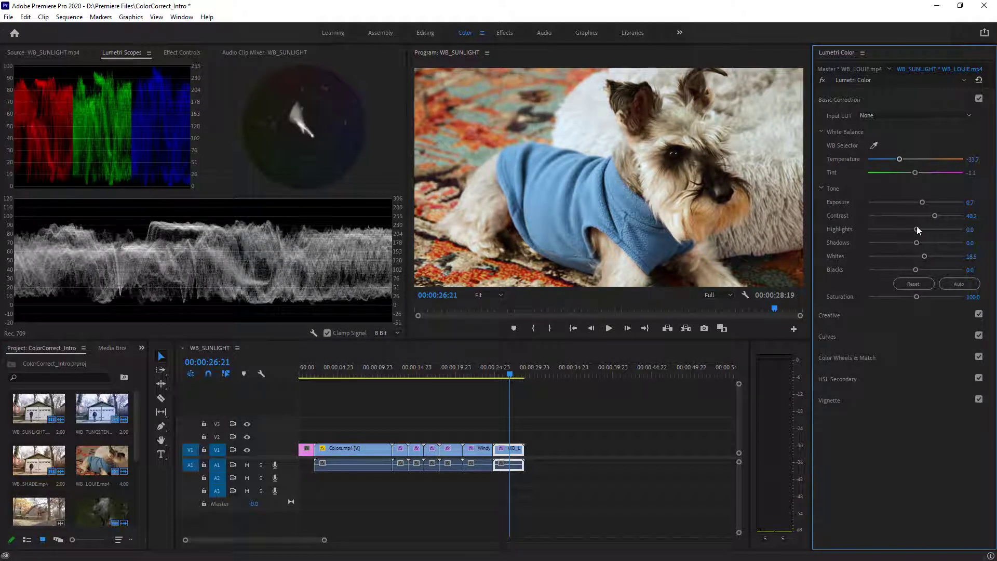
drag(917, 227, 884, 232)
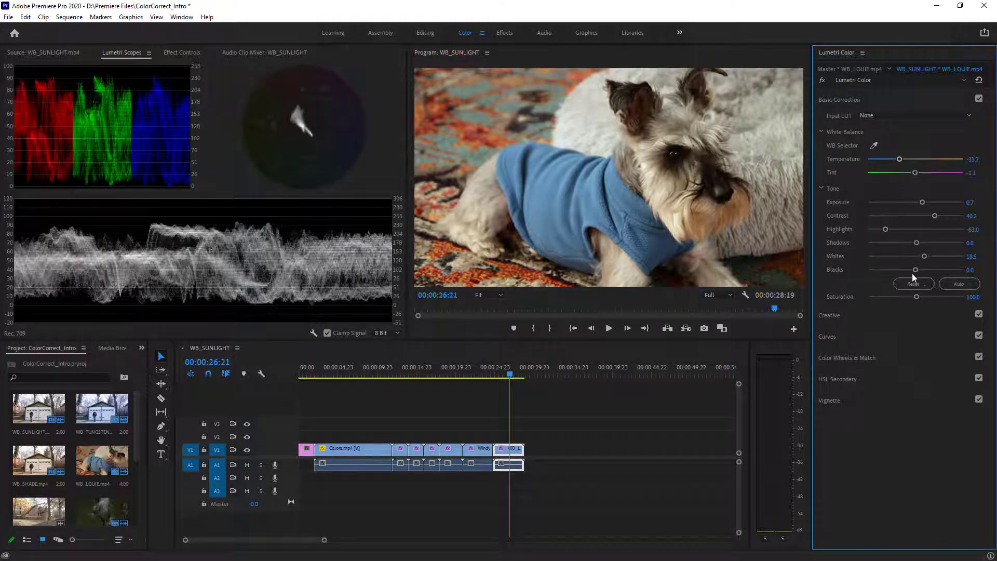
drag(919, 270, 914, 272)
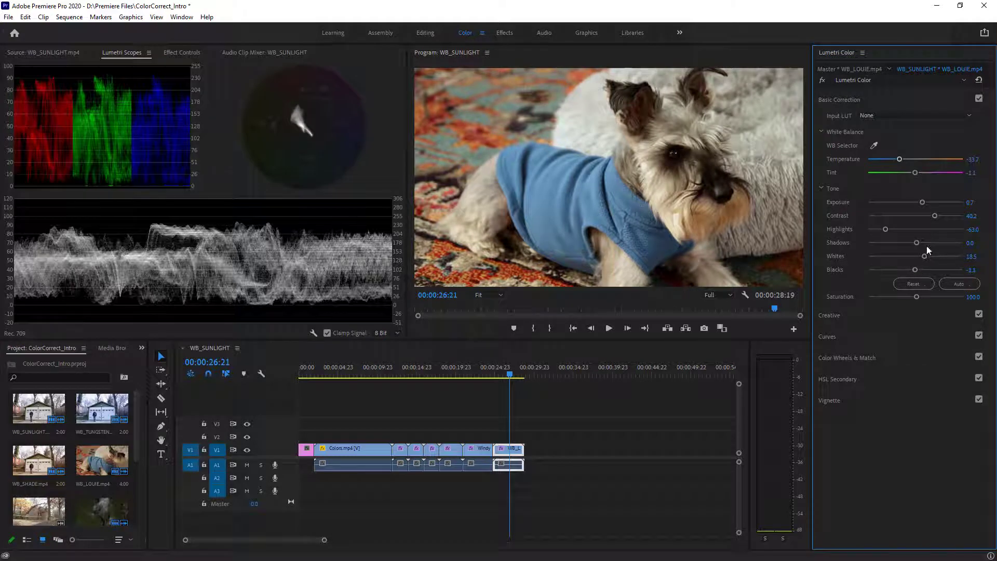
mouse_move(917, 243)
mouse_down()
mouse_move(932, 243)
mouse_move(900, 244)
mouse_move(932, 240)
mouse_move(924, 246)
mouse_up()
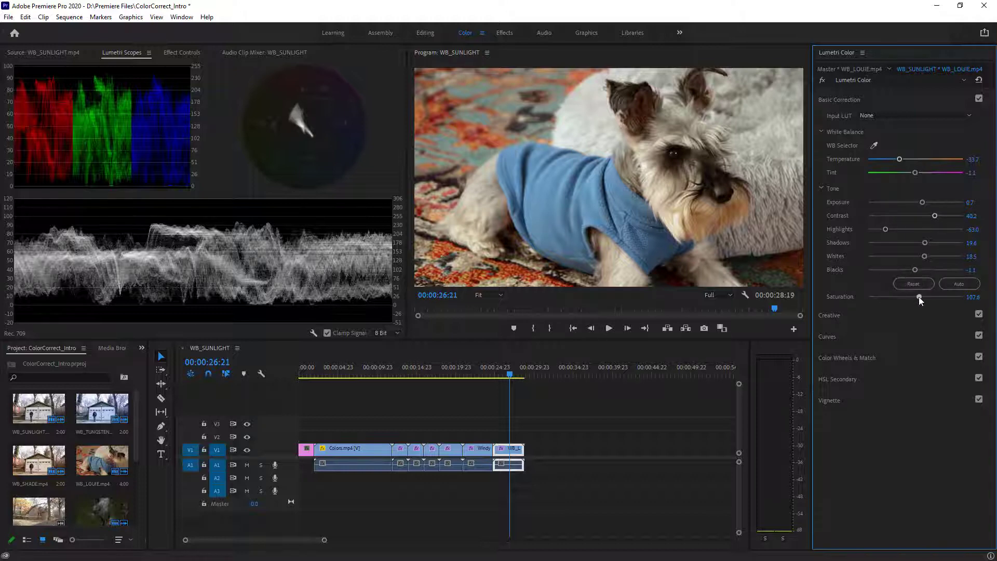
Step: Set the WB_LOUIE clip's Saturation to 105.4 and compare the clip with Basic Correction off and on
drag(917, 297, 928, 296)
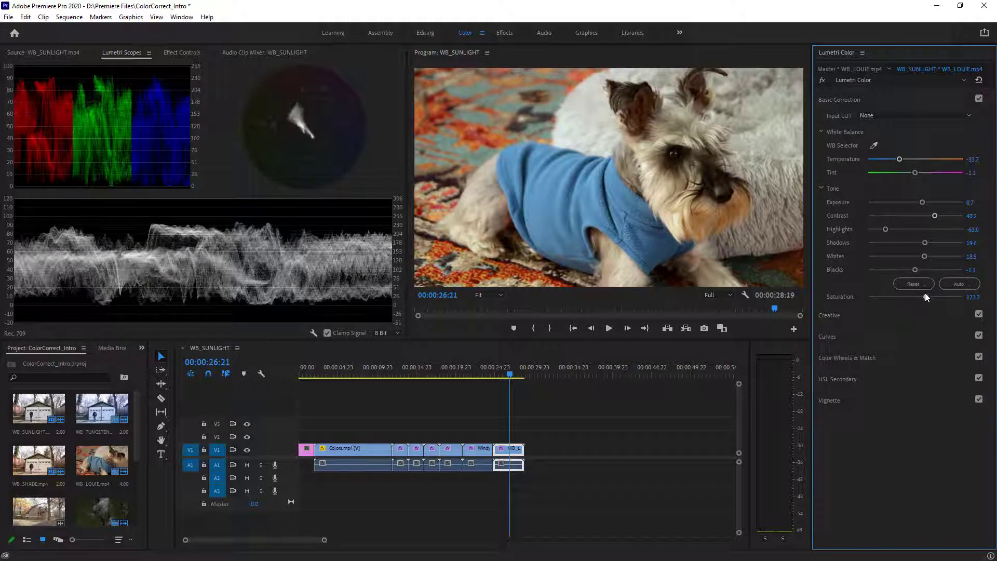
click(924, 294)
mouse_move(928, 293)
mouse_down()
mouse_move(941, 291)
mouse_move(928, 297)
mouse_up()
click(918, 297)
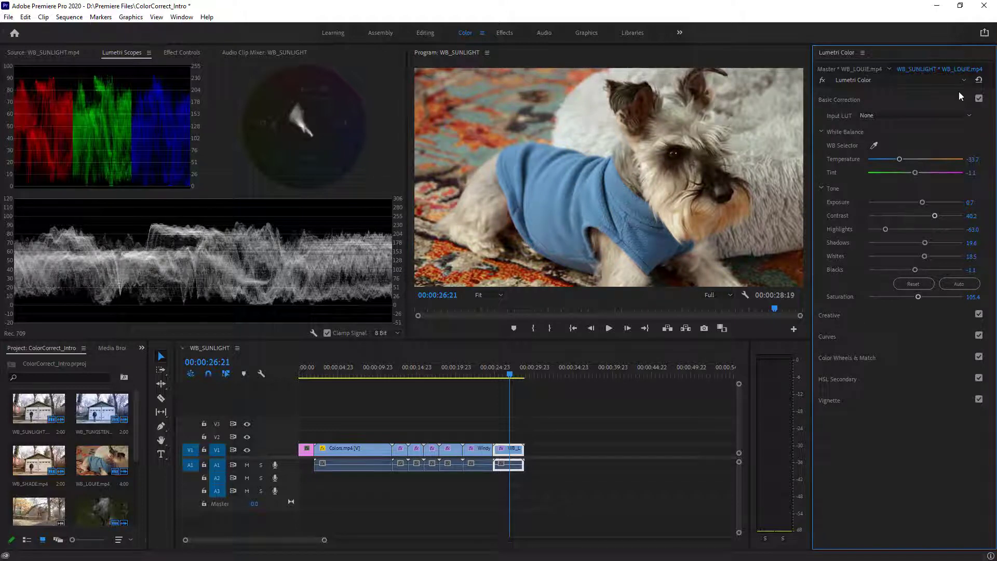
click(979, 98)
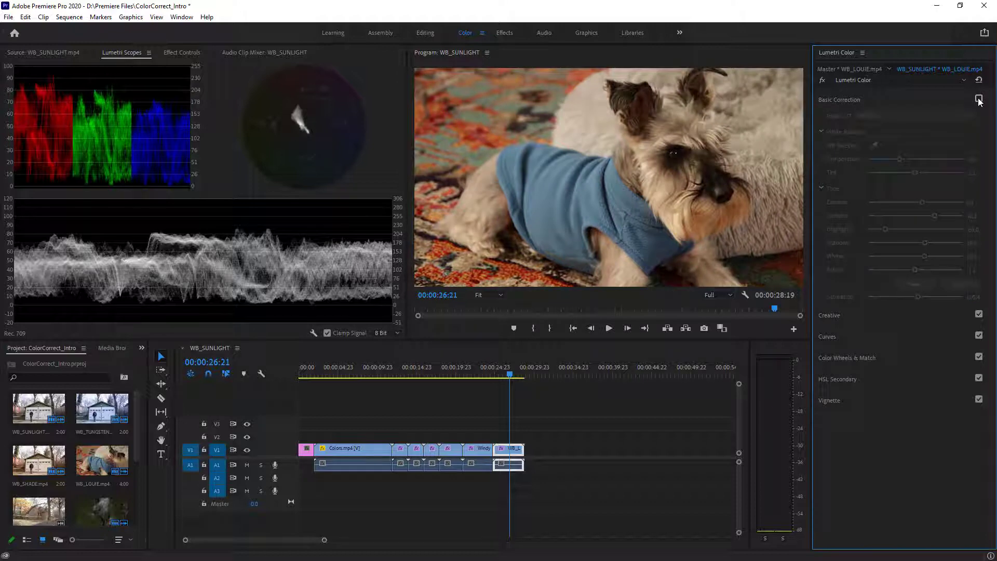
click(978, 99)
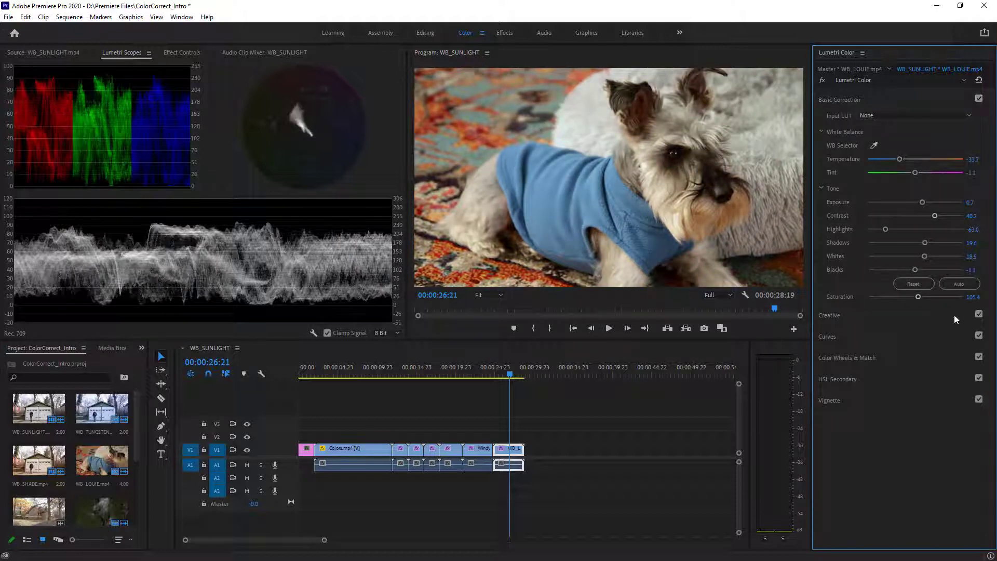
Step: Refine the WB_LOUIE clip's tone to Contrast 46.7, Blacks 0.0 and Shadows 29.3
drag(936, 216, 938, 216)
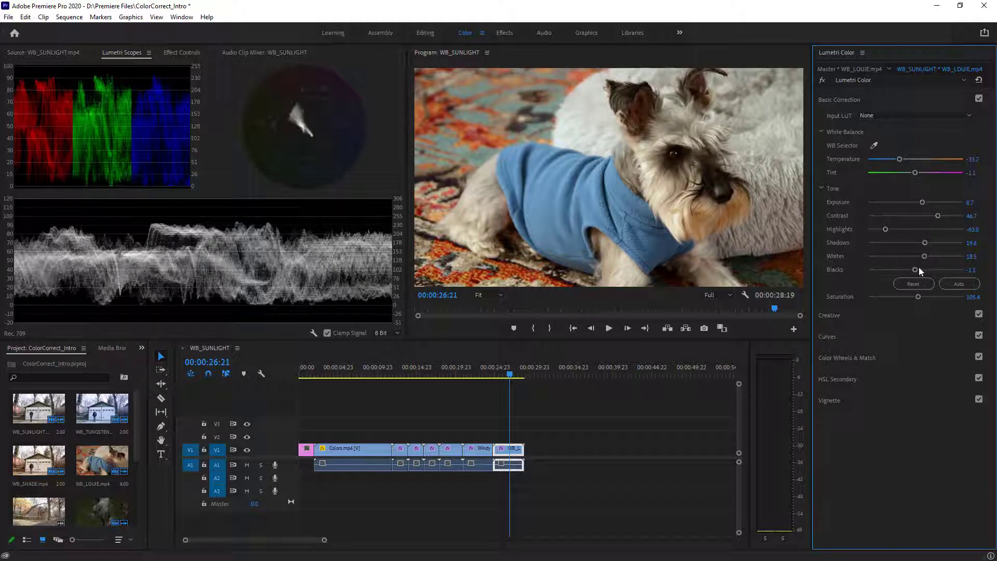
drag(917, 270, 916, 271)
mouse_move(926, 242)
mouse_down()
mouse_move(917, 245)
mouse_move(930, 242)
mouse_up()
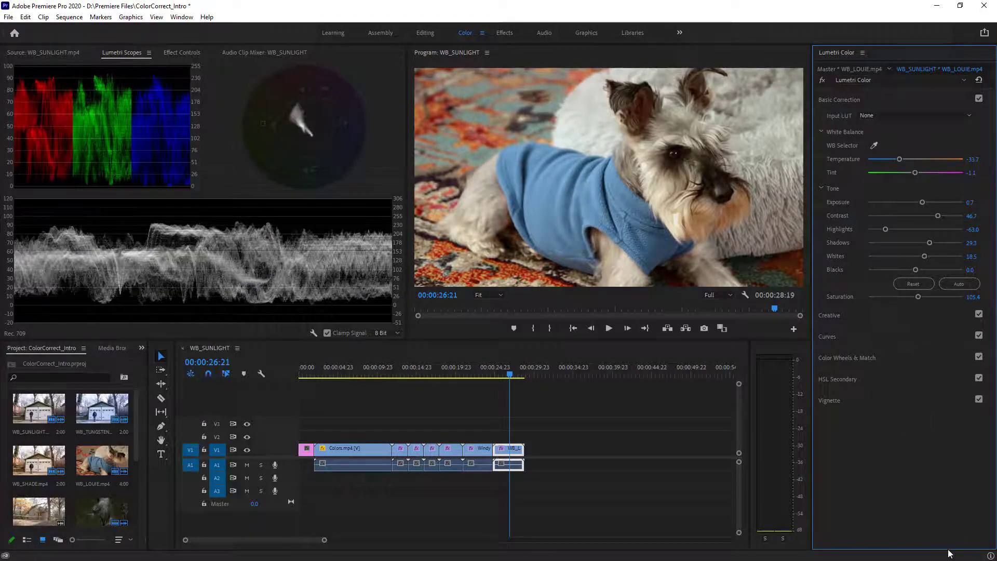